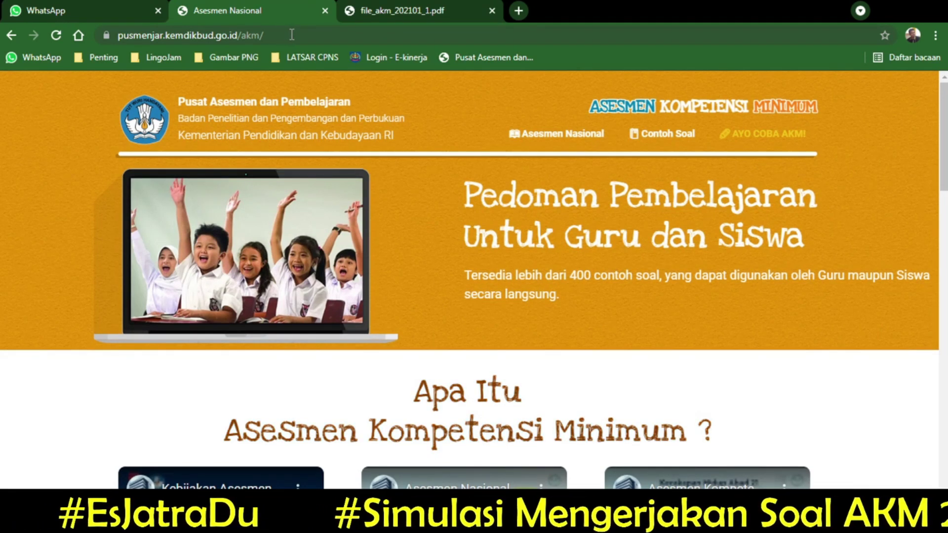
Check the AKM site's full address and look through the introductory videos and PDF links under Apa Itu Asesmen Kompetensi Minimum.
{"action": "left_click", "coordinate": [293, 35]}
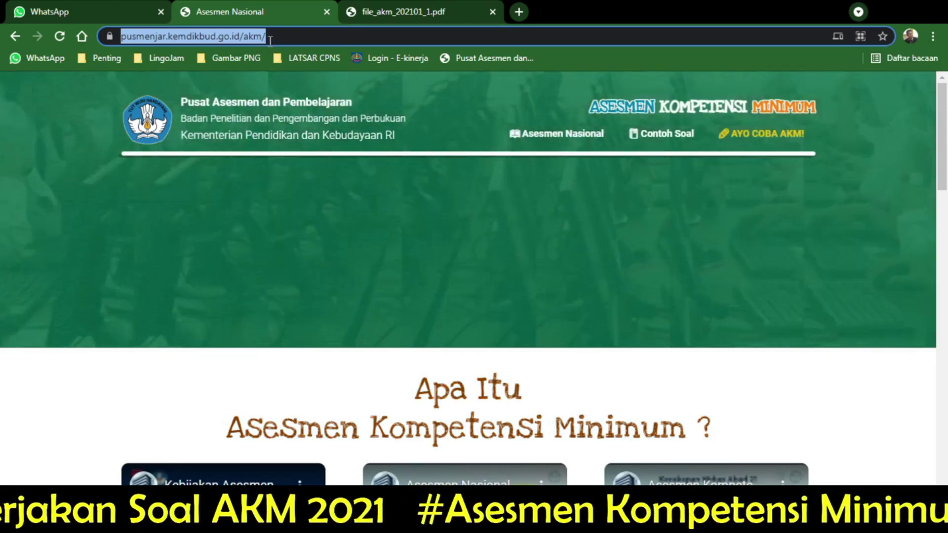
{"action": "left_click", "coordinate": [284, 37]}
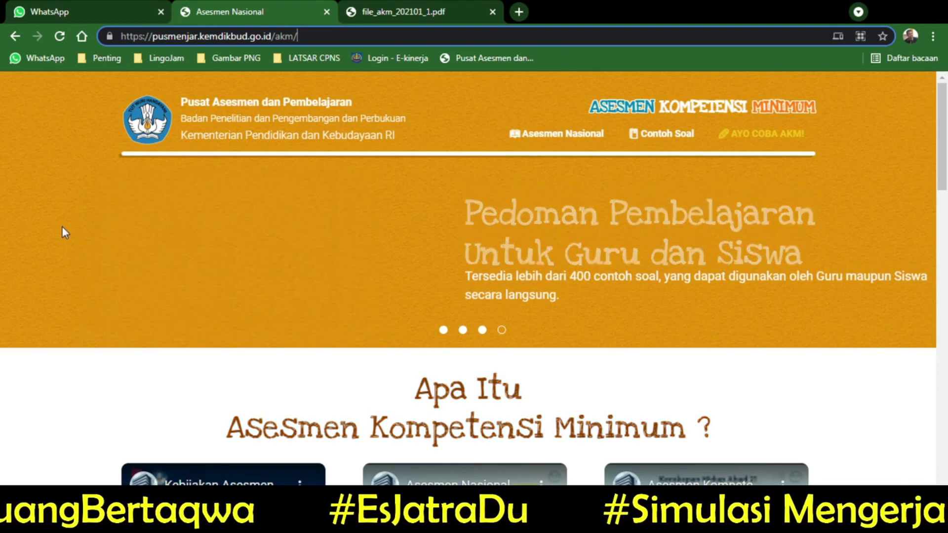
{"action": "scroll", "coordinate": [40, 252], "scroll_direction": "down", "scroll_amount": 1}
{"action": "scroll", "coordinate": [40, 253], "scroll_direction": "up", "scroll_amount": 1}
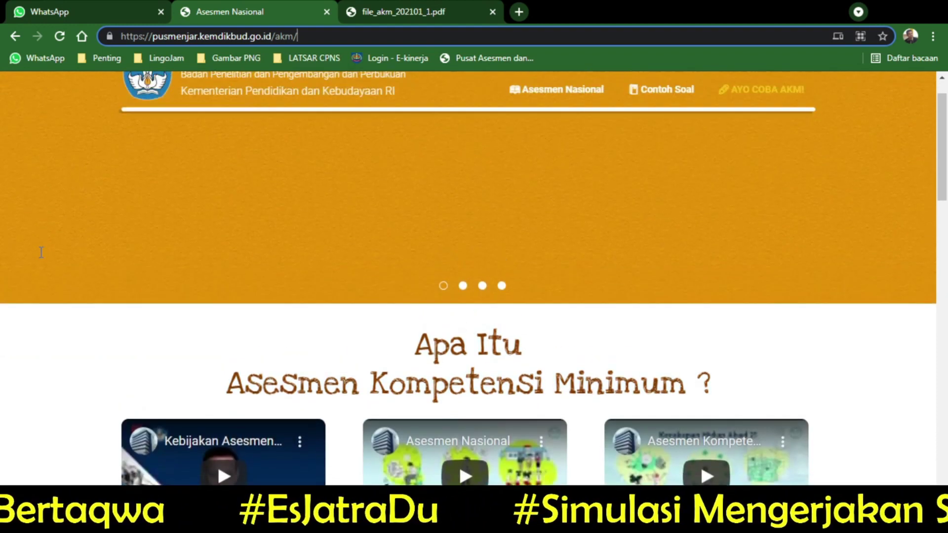
{"action": "scroll", "coordinate": [41, 252], "scroll_direction": "down", "scroll_amount": 3}
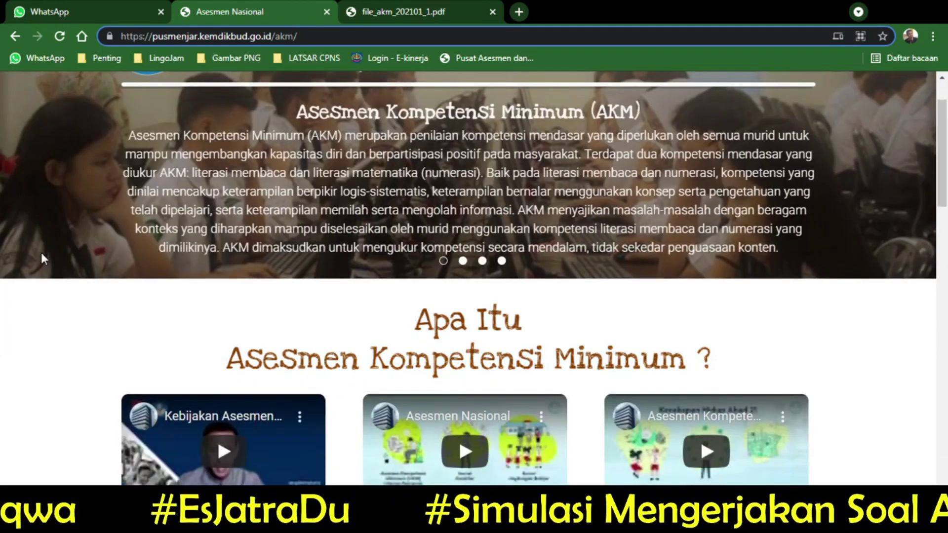
{"action": "scroll", "coordinate": [55, 251], "scroll_direction": "down", "scroll_amount": 3}
{"action": "scroll", "coordinate": [55, 251], "scroll_direction": "up", "scroll_amount": 2}
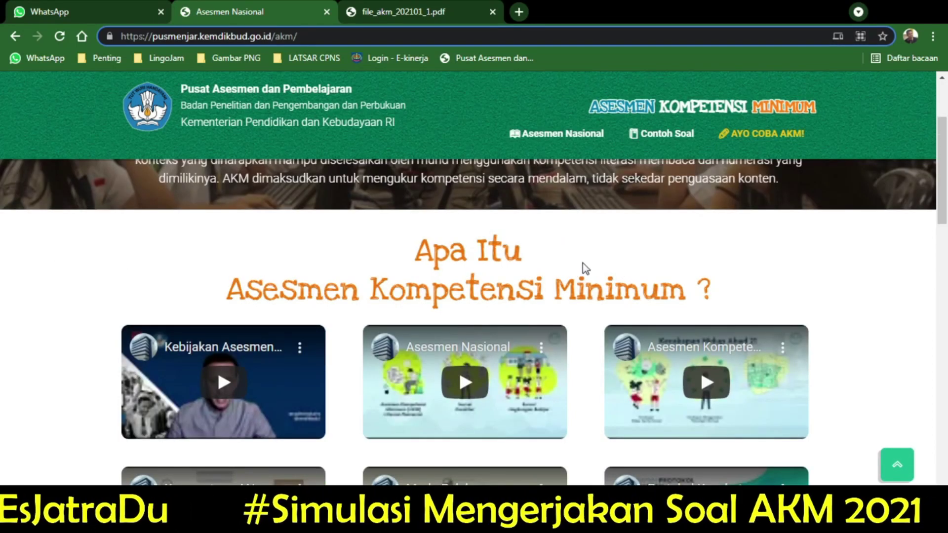
{"action": "scroll", "coordinate": [627, 254], "scroll_direction": "down", "scroll_amount": 1}
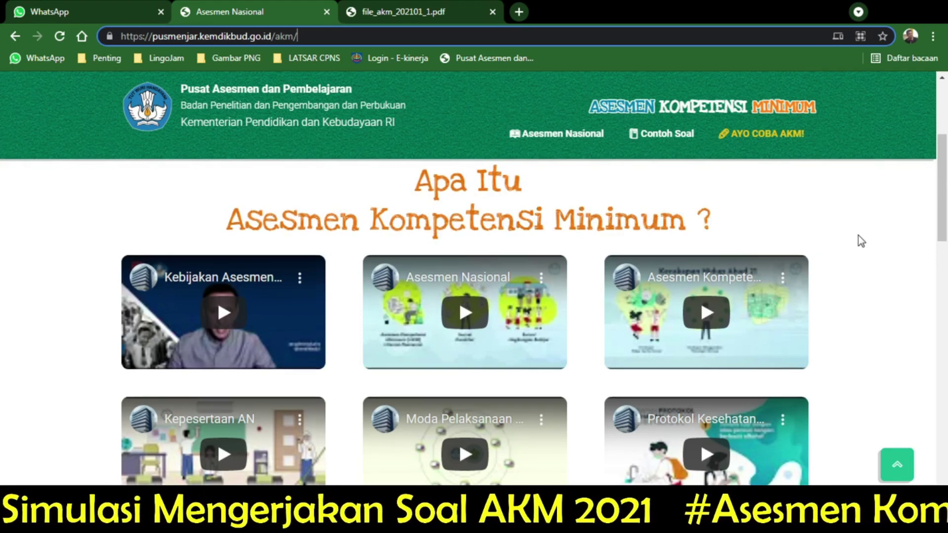
{"action": "scroll", "coordinate": [860, 237], "scroll_direction": "down", "scroll_amount": 1}
{"action": "scroll", "coordinate": [858, 236], "scroll_direction": "down", "scroll_amount": 1}
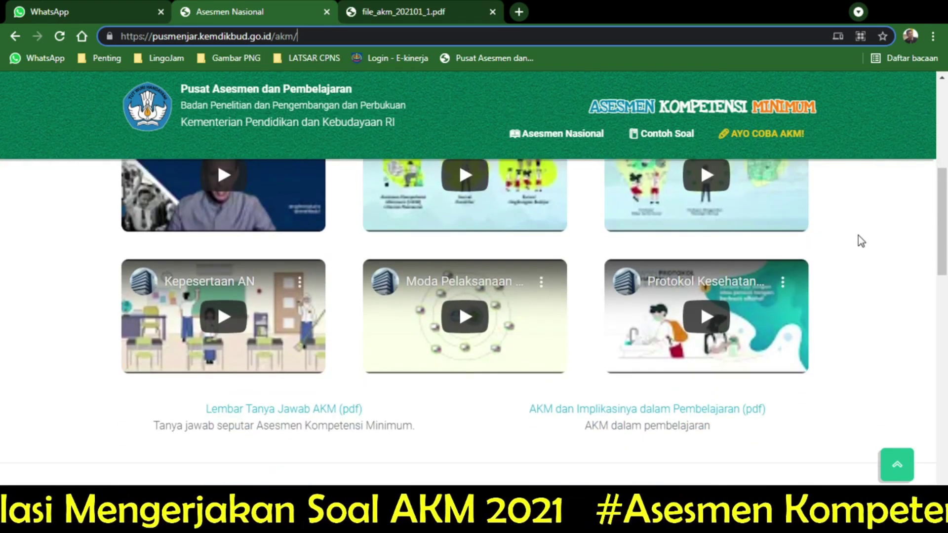
{"action": "scroll", "coordinate": [858, 236], "scroll_direction": "down", "scroll_amount": 1}
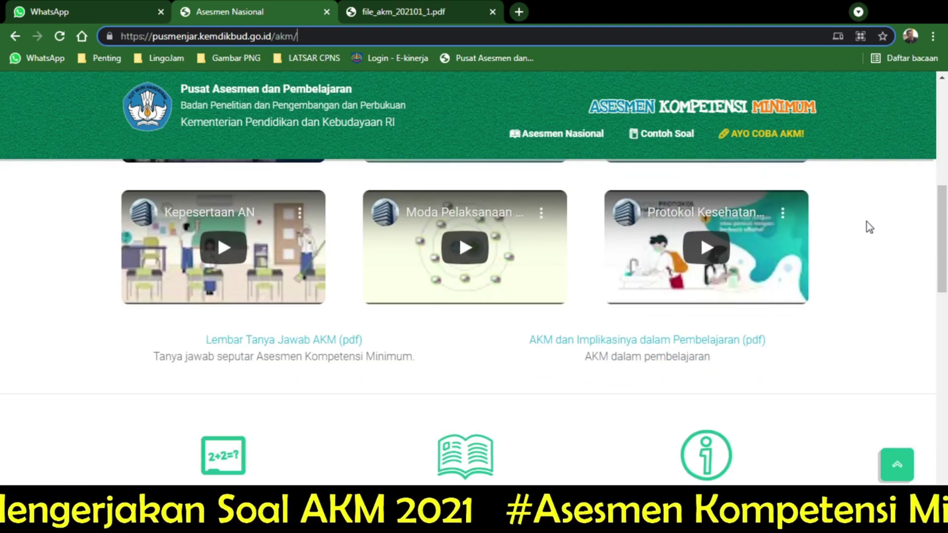
Examine the Numerasi, Literasi Teks Fiksi and Literasi Teks Informasi categories and the question sets listed under Level Pembelajaran.
{"action": "scroll", "coordinate": [867, 222], "scroll_direction": "down", "scroll_amount": 1}
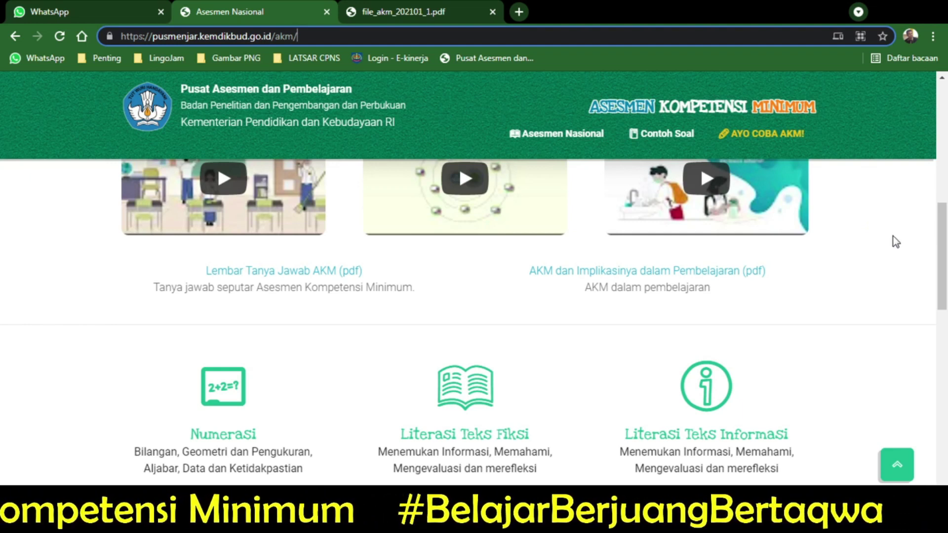
{"action": "scroll", "coordinate": [896, 249], "scroll_direction": "down", "scroll_amount": 1}
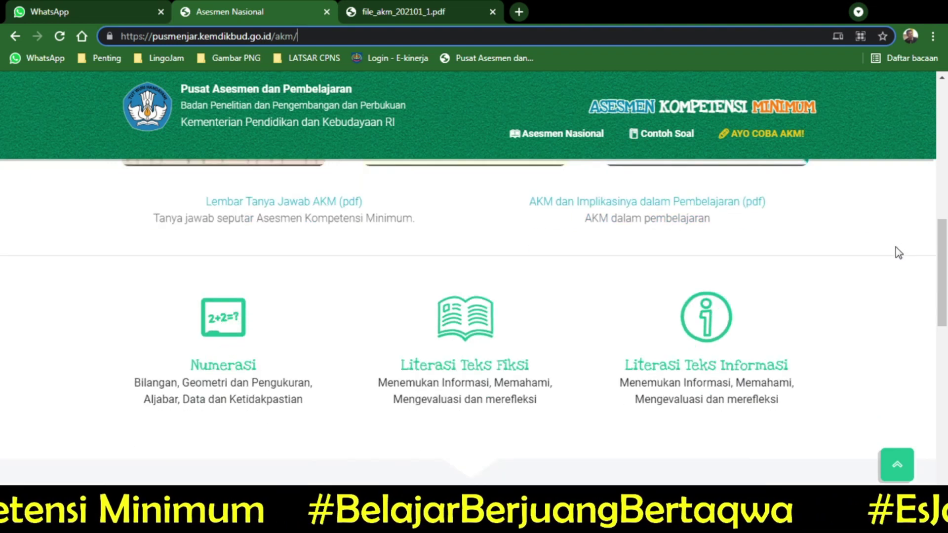
{"action": "scroll", "coordinate": [896, 250], "scroll_direction": "down", "scroll_amount": 1}
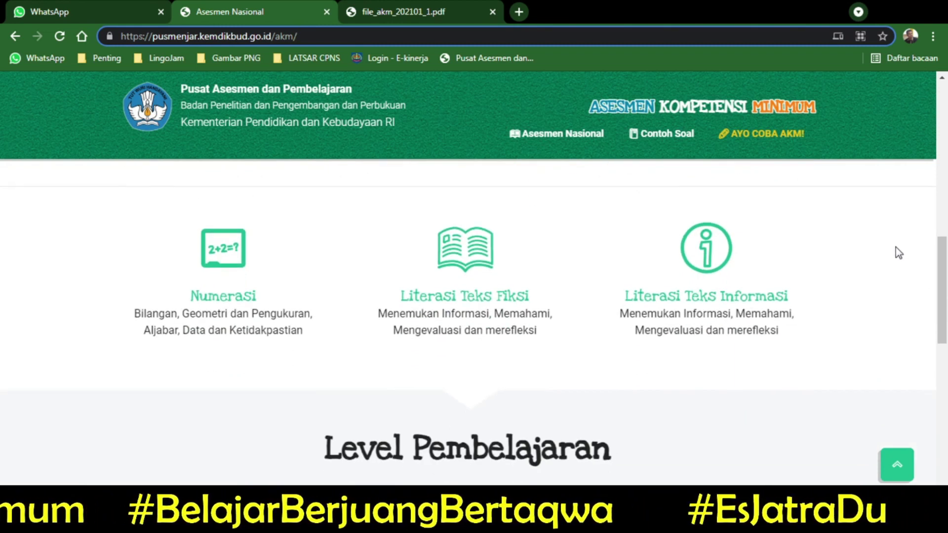
{"action": "scroll", "coordinate": [898, 250], "scroll_direction": "down", "scroll_amount": 1}
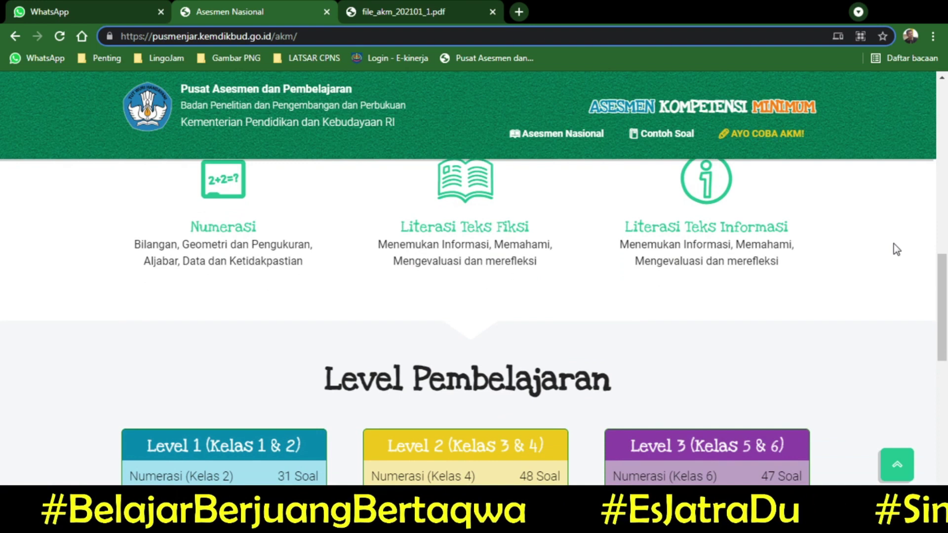
{"action": "scroll", "coordinate": [897, 250], "scroll_direction": "down", "scroll_amount": 1}
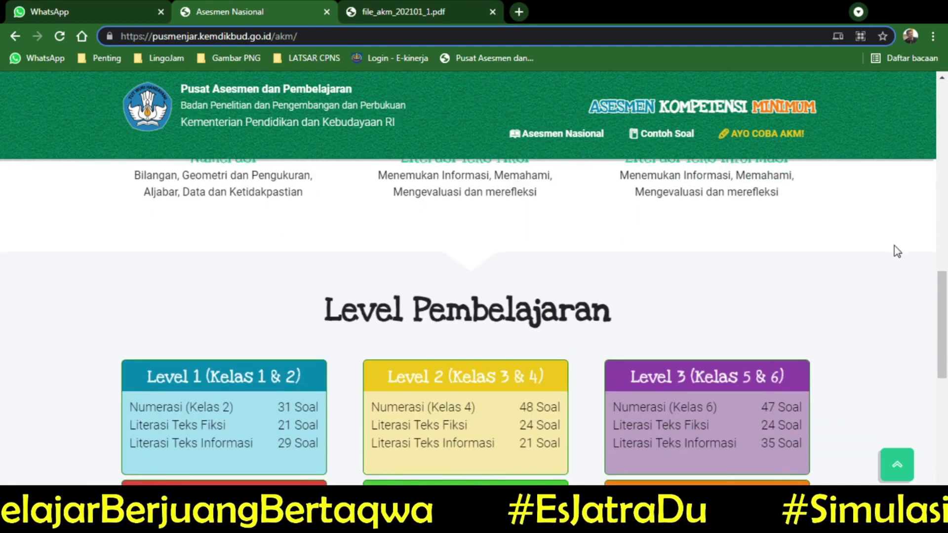
{"action": "scroll", "coordinate": [897, 252], "scroll_direction": "down", "scroll_amount": 1}
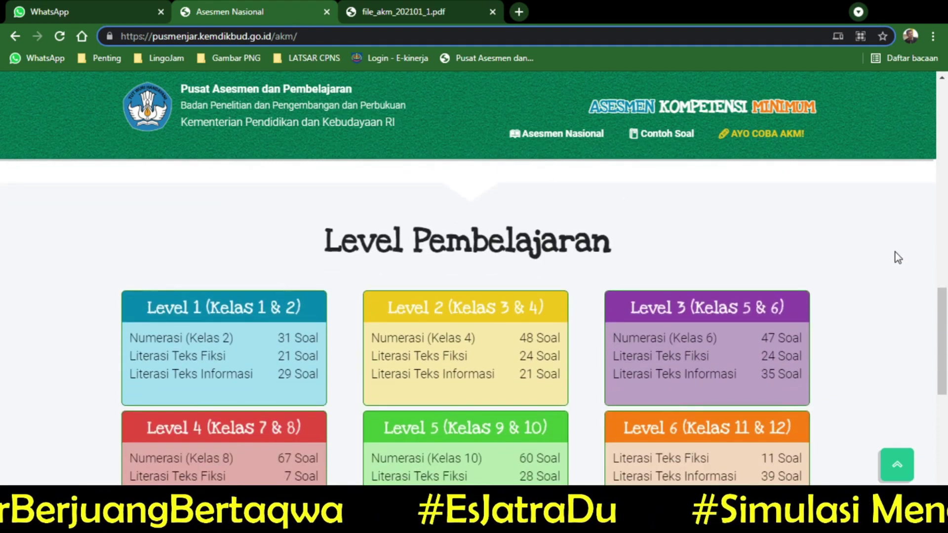
{"action": "scroll", "coordinate": [898, 256], "scroll_direction": "down", "scroll_amount": 1}
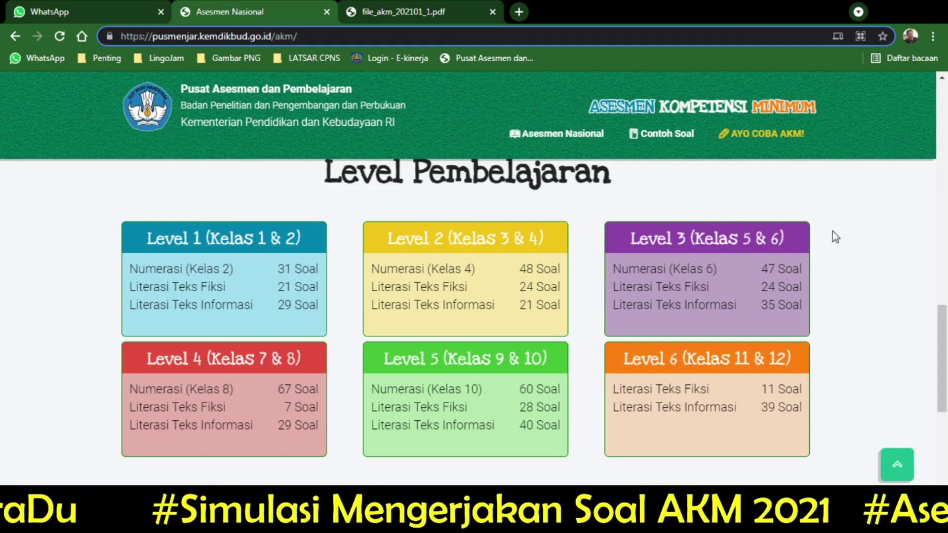
{"action": "scroll", "coordinate": [835, 233], "scroll_direction": "down", "scroll_amount": 1}
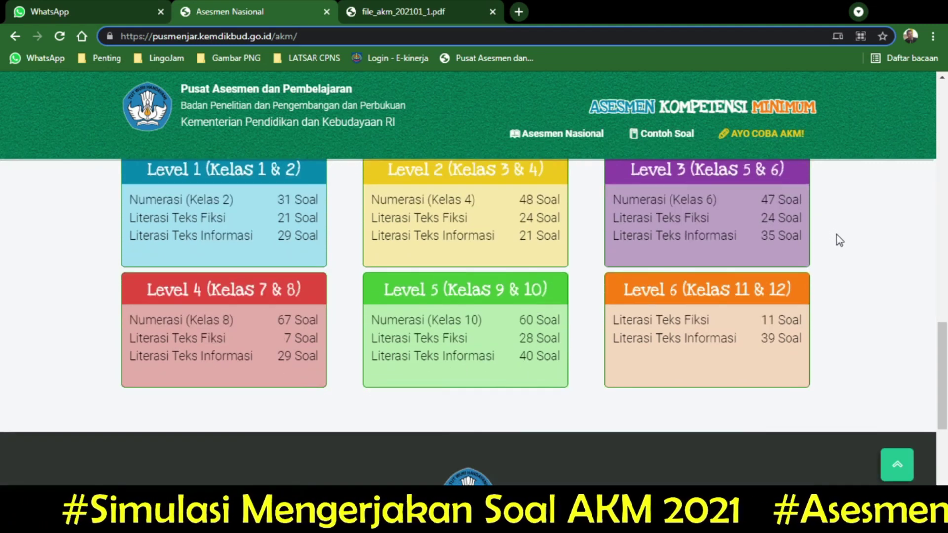
Open the AKM self-trial and continue with the Literasi material for the SD/MI/PAKET A level.
{"action": "scroll", "coordinate": [852, 296], "scroll_direction": "up", "scroll_amount": 10}
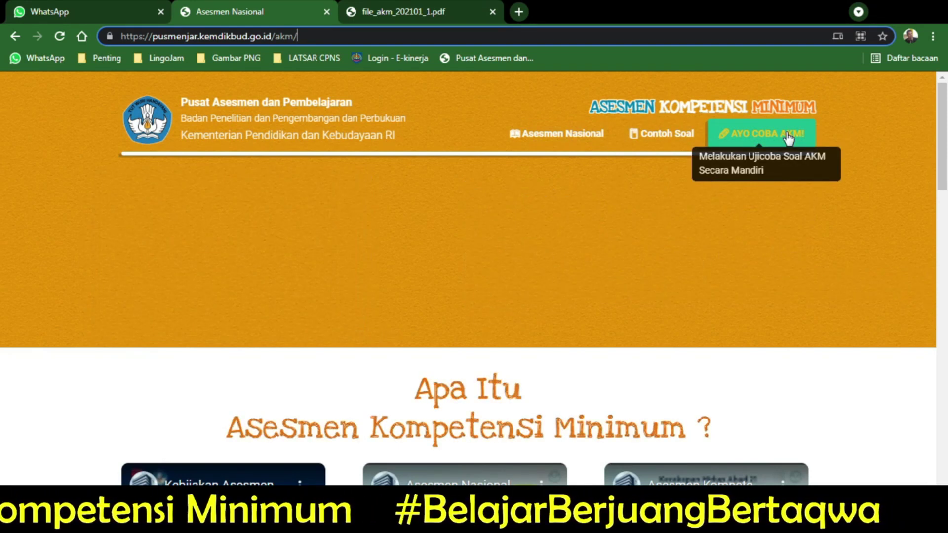
{"action": "left_click", "coordinate": [787, 135]}
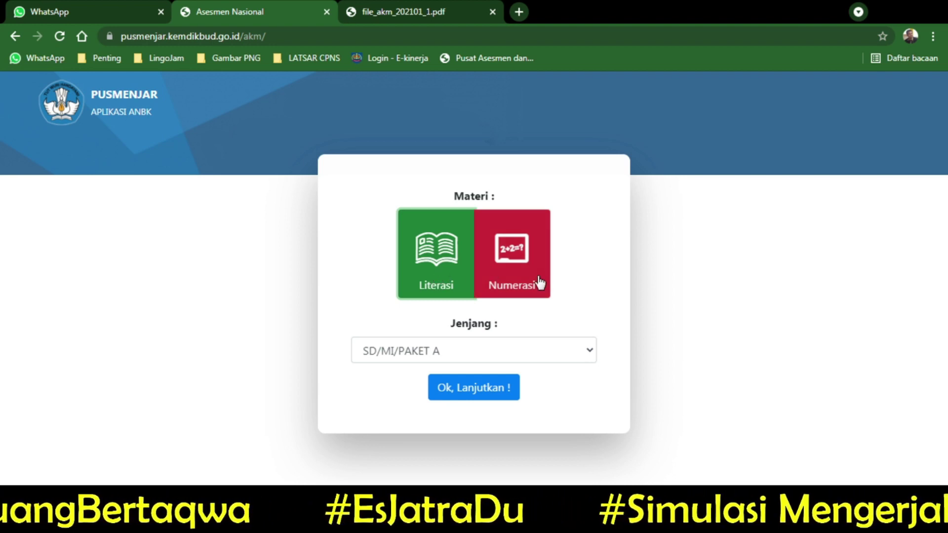
{"action": "left_click", "coordinate": [590, 352]}
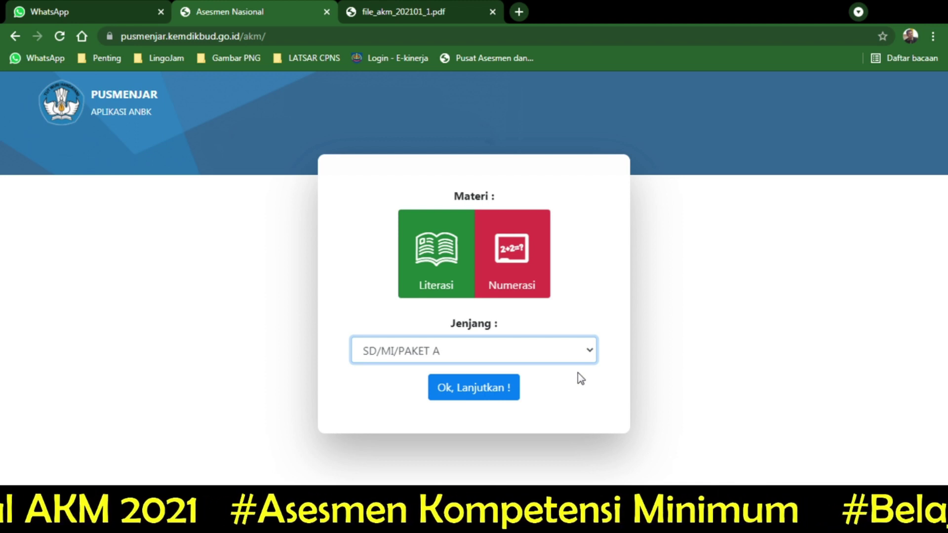
{"action": "left_click", "coordinate": [428, 257]}
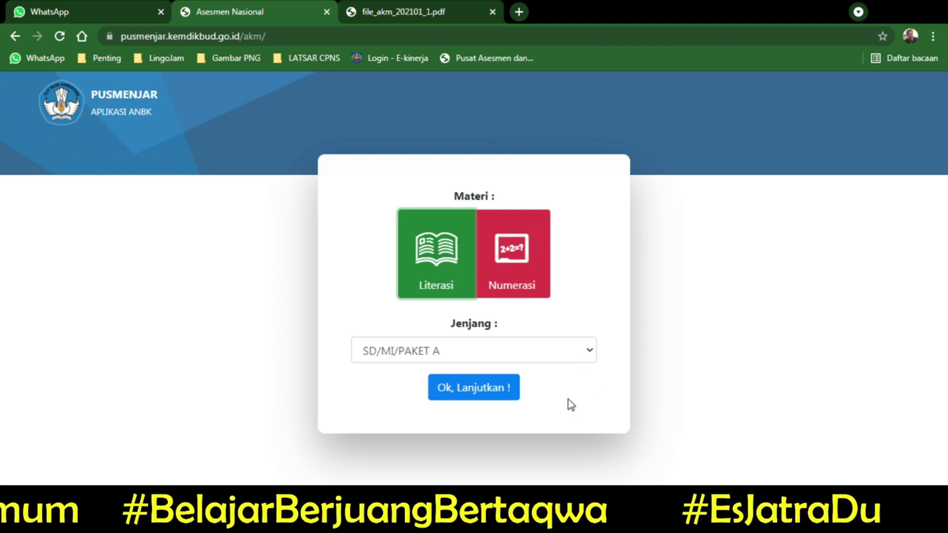
{"action": "left_click", "coordinate": [473, 391]}
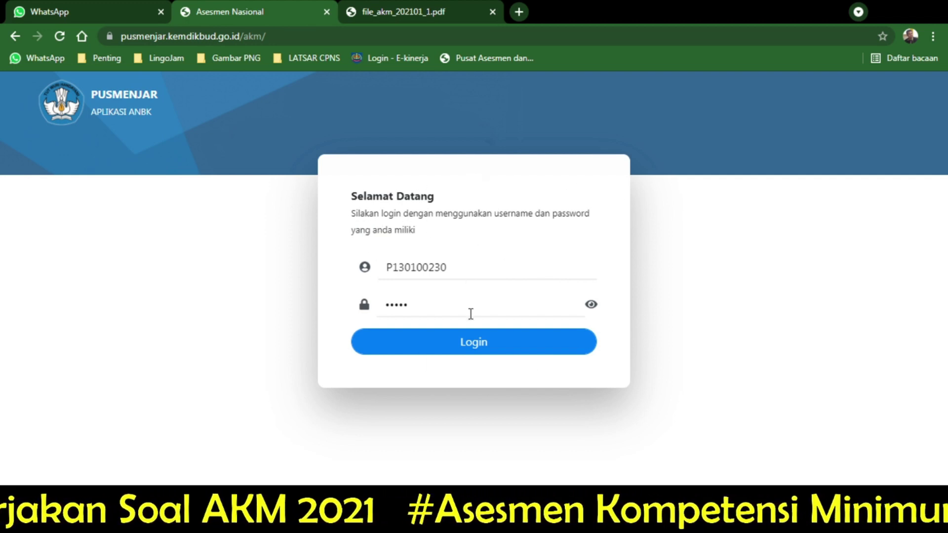
Log in with the prefilled participant credentials and review the participant data confirmation form.
{"action": "left_click", "coordinate": [469, 348]}
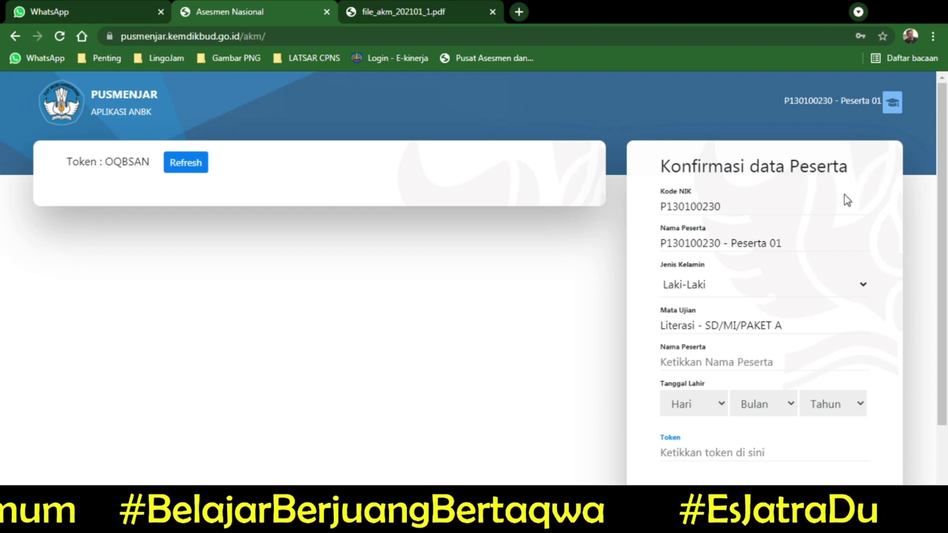
{"action": "scroll", "coordinate": [845, 195], "scroll_direction": "down", "scroll_amount": 3}
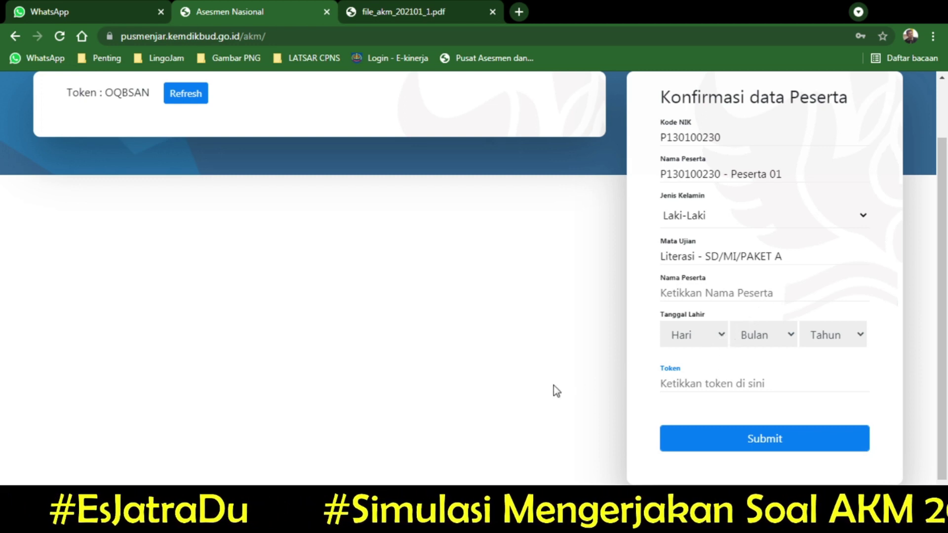
{"action": "scroll", "coordinate": [534, 376], "scroll_direction": "up", "scroll_amount": 2}
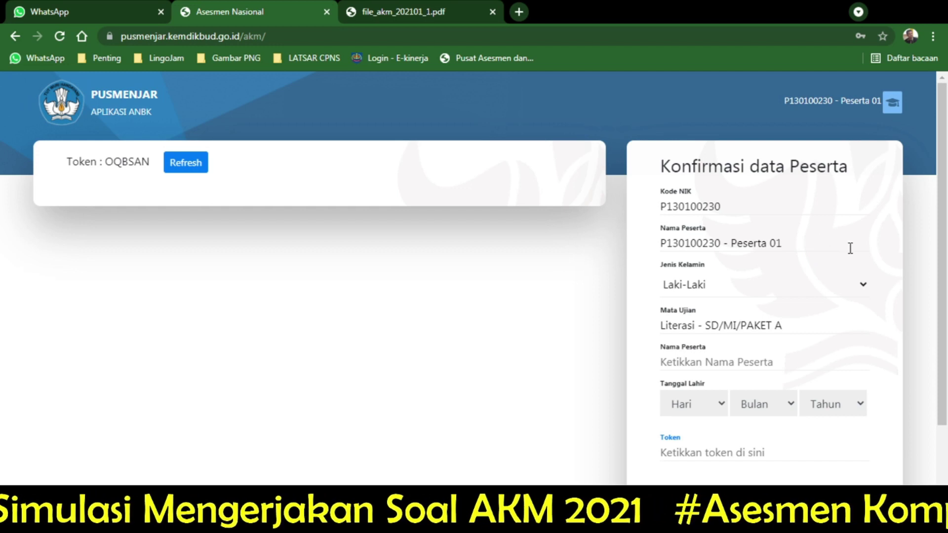
Keep Laki-Laki as the gender and enter the participant's name in the confirmation form.
{"action": "left_click", "coordinate": [864, 286]}
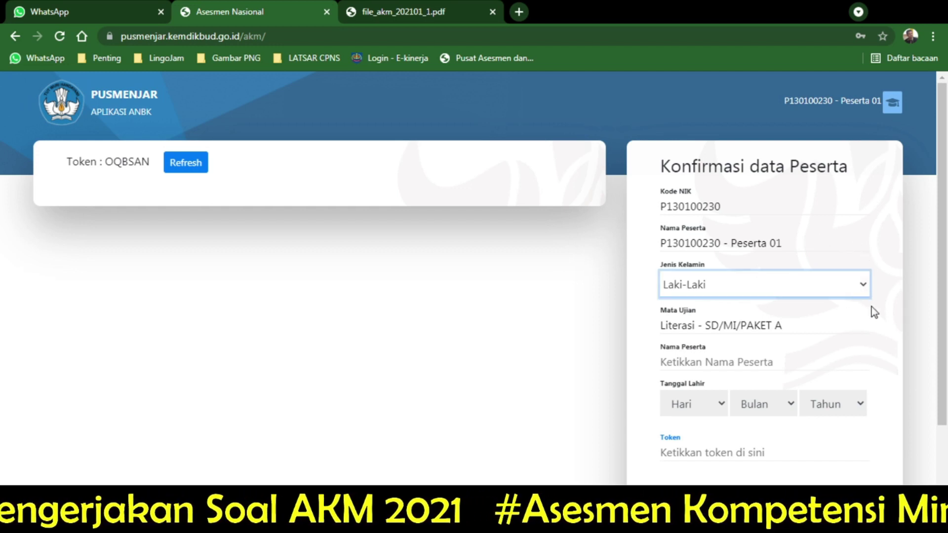
{"action": "left_click", "coordinate": [791, 366]}
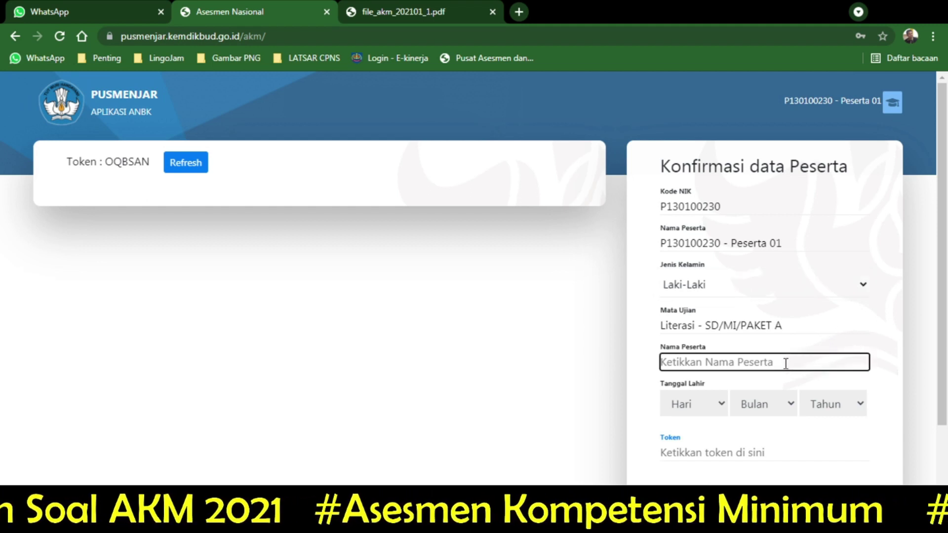
{"action": "type", "text": "P"}
{"action": "key", "text": "BackSpace"}
{"action": "type", "text": "NURI"}
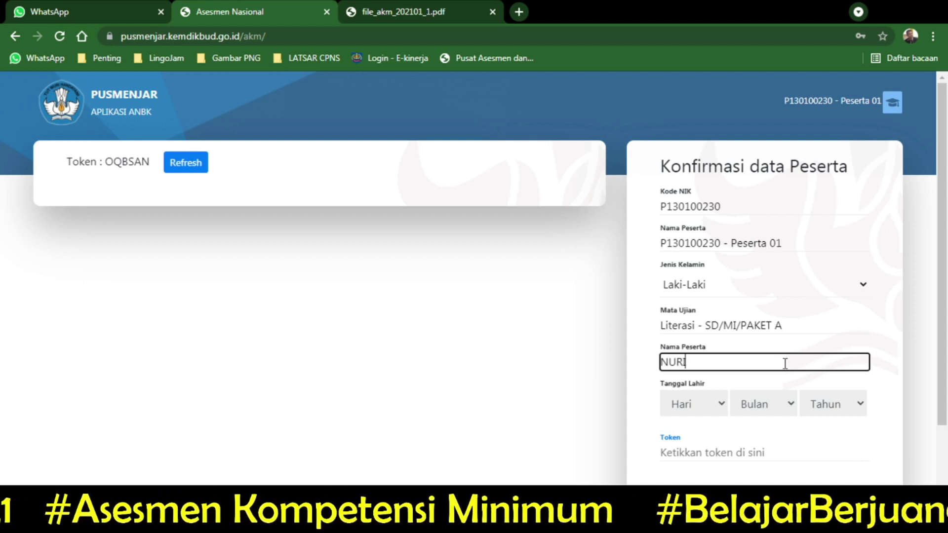
Set the day, month and year of the participant's date of birth.
{"action": "left_click", "coordinate": [723, 407]}
{"action": "left_click", "coordinate": [722, 408]}
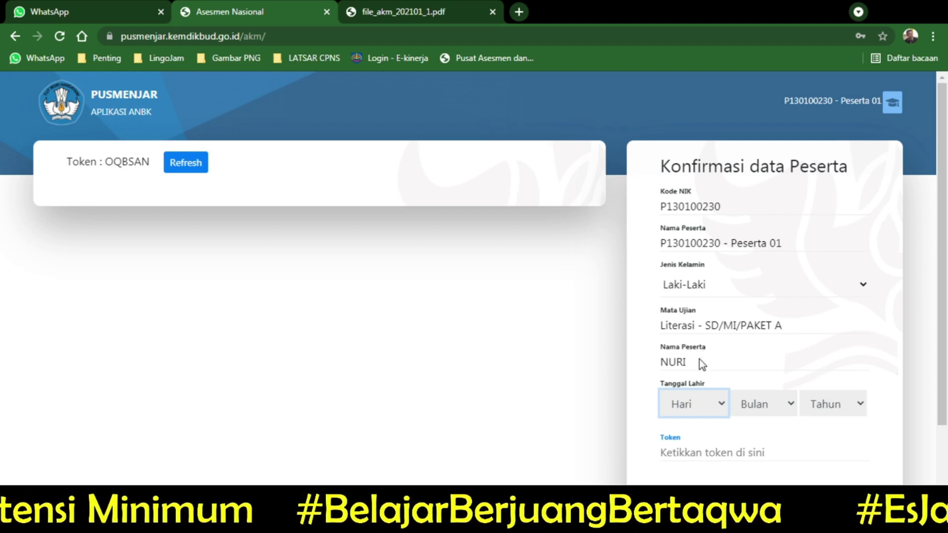
{"action": "type", "text": "20"}
{"action": "left_click", "coordinate": [780, 403]}
{"action": "type", "text": "ag"}
{"action": "left_click", "coordinate": [861, 404]}
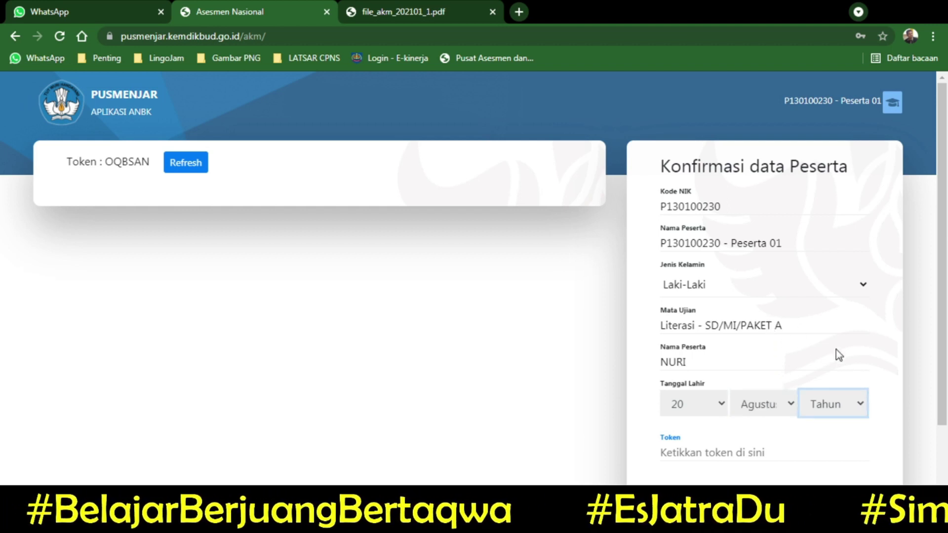
{"action": "type", "text": "2010"}
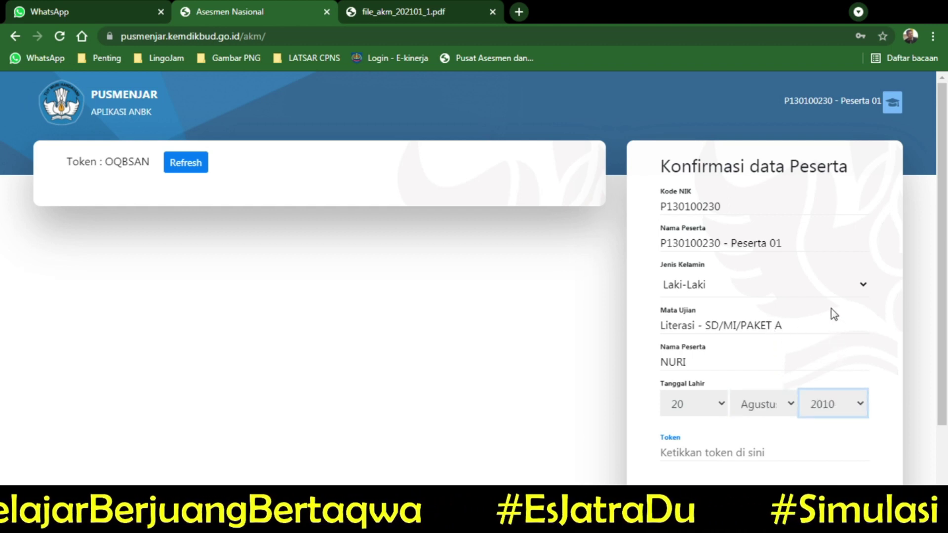
{"action": "left_click", "coordinate": [549, 351]}
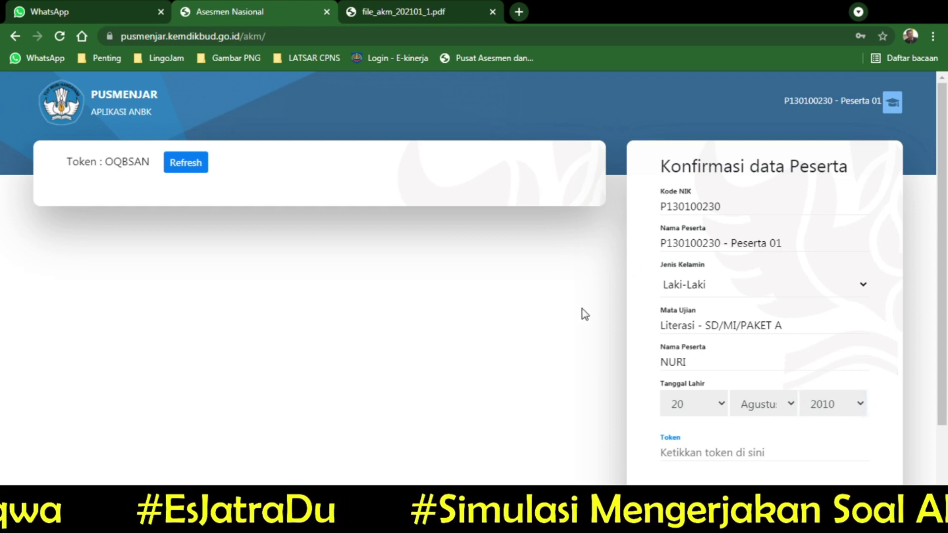
Refresh the test token shown beside the participant confirmation form and copy the new token.
{"action": "scroll", "coordinate": [583, 321], "scroll_direction": "down", "scroll_amount": 2}
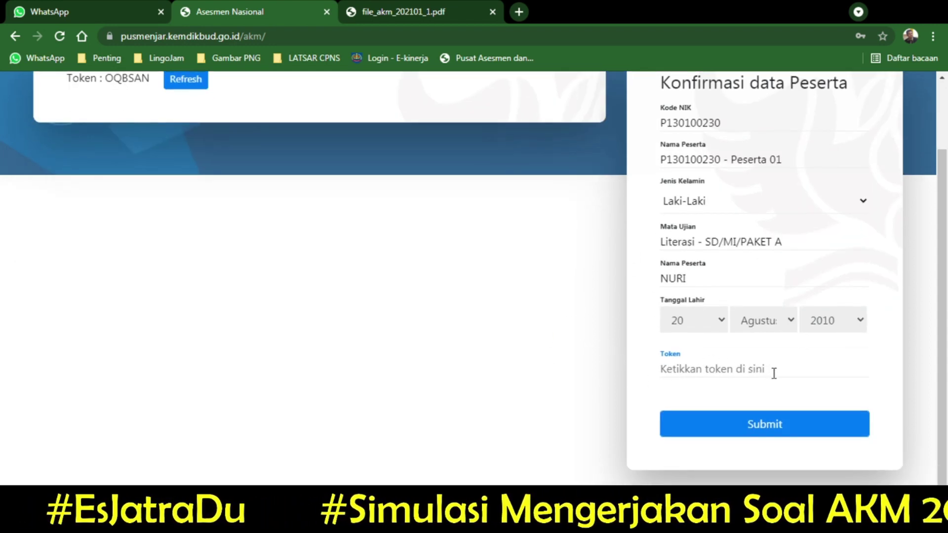
{"action": "left_click", "coordinate": [777, 369]}
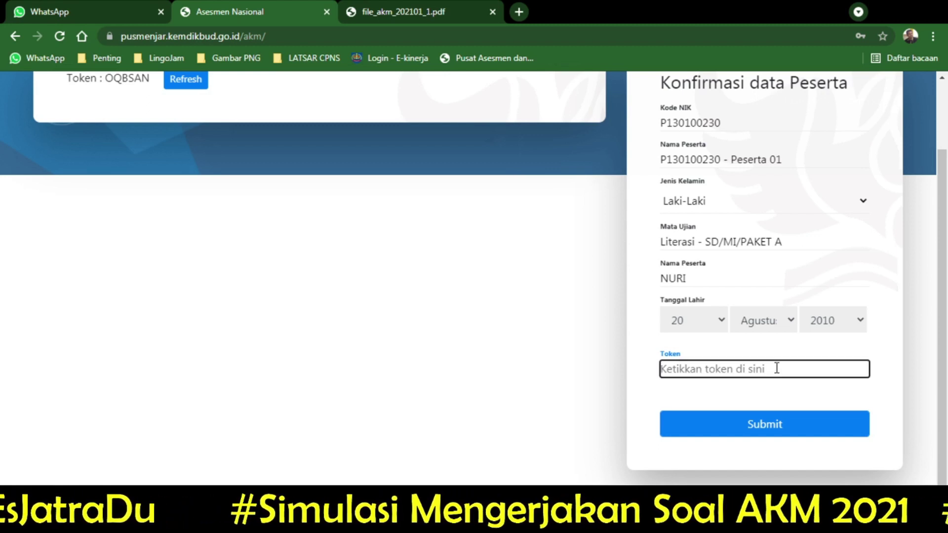
{"action": "scroll", "coordinate": [551, 397], "scroll_direction": "up", "scroll_amount": 2}
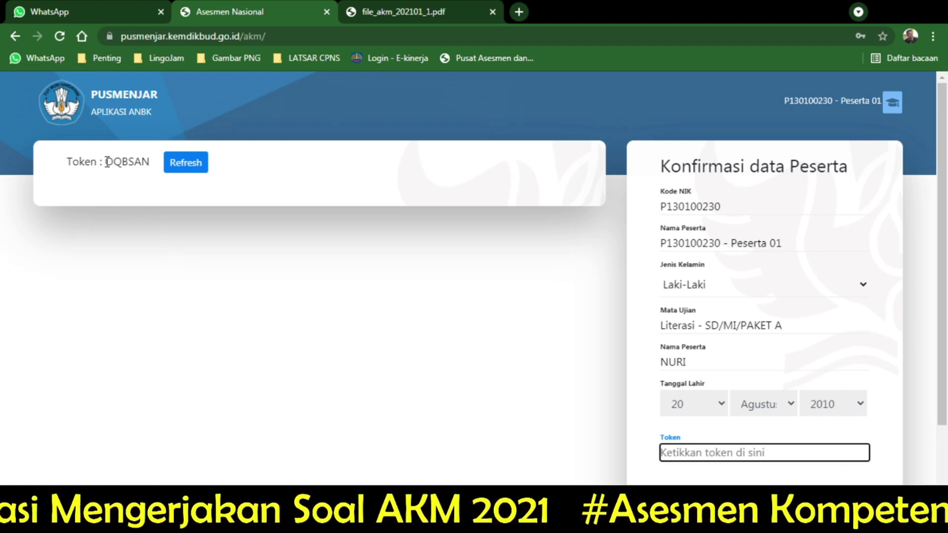
{"action": "left_click_drag", "start_coordinate": [107, 162], "coordinate": [151, 168]}
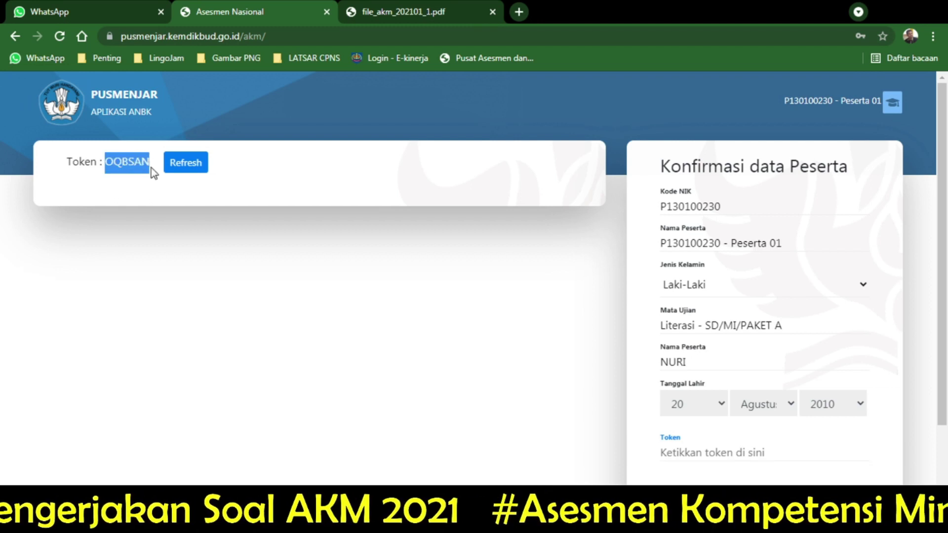
{"action": "left_click", "coordinate": [154, 180]}
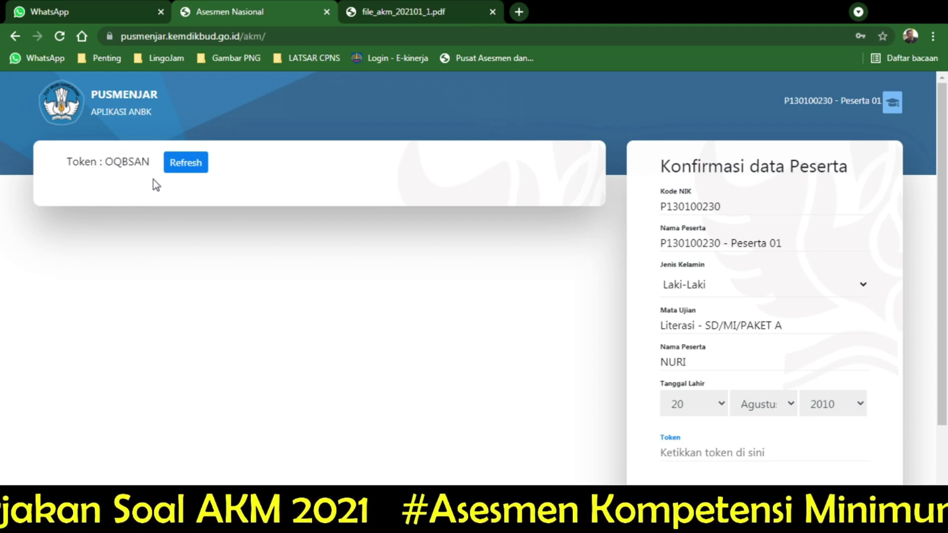
{"action": "left_click", "coordinate": [182, 171]}
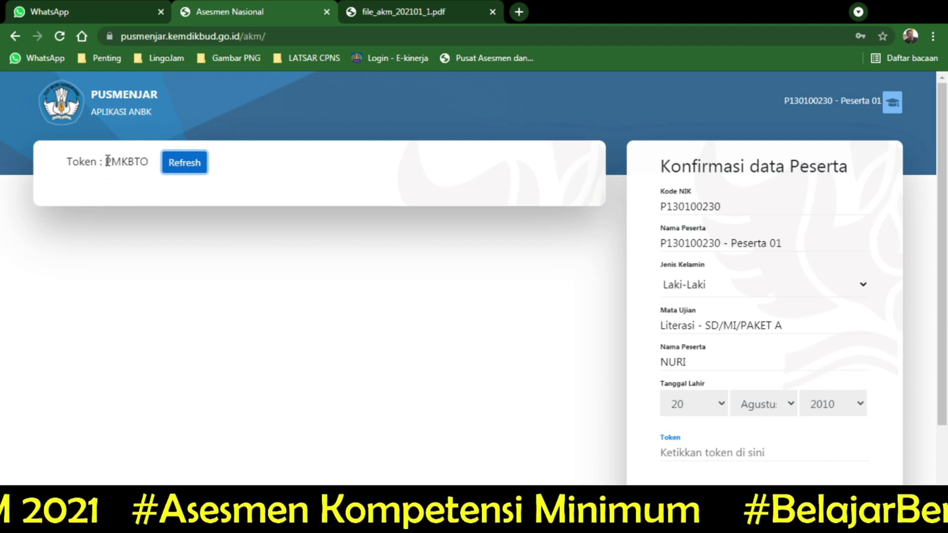
{"action": "left_click_drag", "start_coordinate": [105, 162], "coordinate": [147, 164]}
{"action": "key", "text": "ctrl+c"}
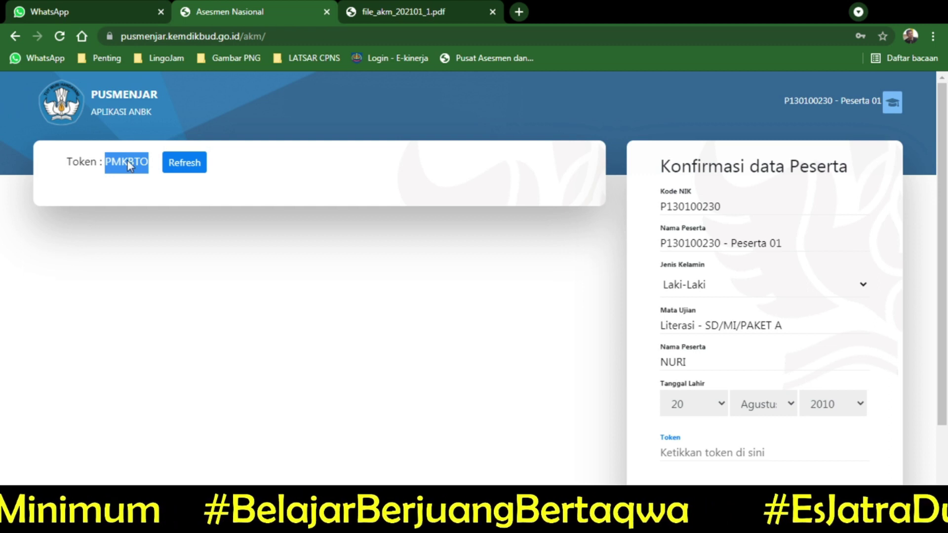
Paste the copied token into the Token field, submit the participant data and start the Literasi - SD/MI/PAKET A test.
{"action": "left_click", "coordinate": [448, 328]}
{"action": "scroll", "coordinate": [459, 340], "scroll_direction": "down", "scroll_amount": 2}
{"action": "left_click", "coordinate": [710, 369]}
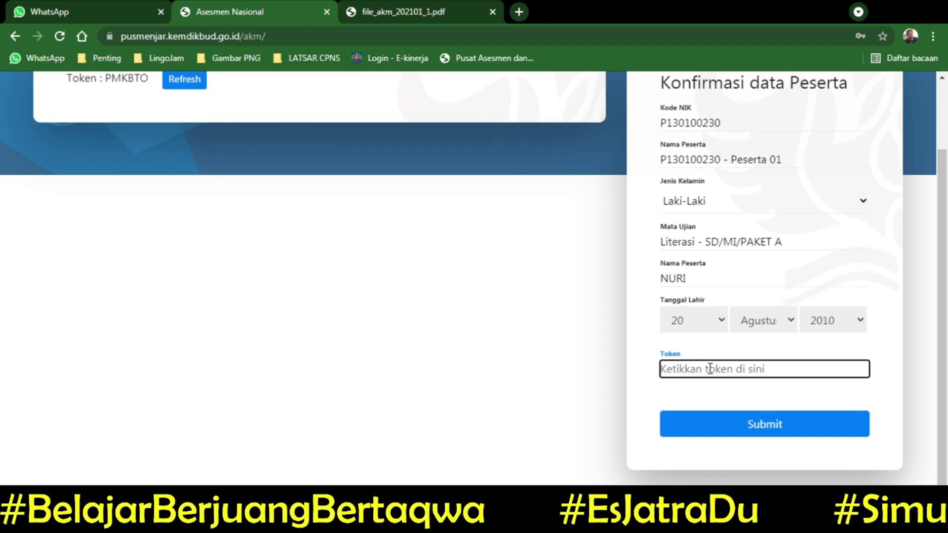
{"action": "key", "text": "ctrl+v"}
{"action": "double_click", "coordinate": [711, 370]}
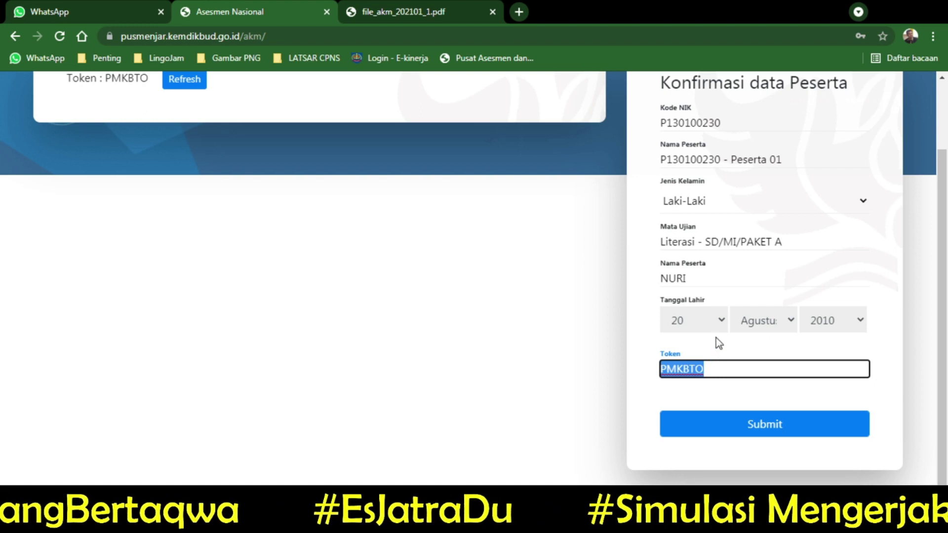
{"action": "left_click", "coordinate": [697, 386]}
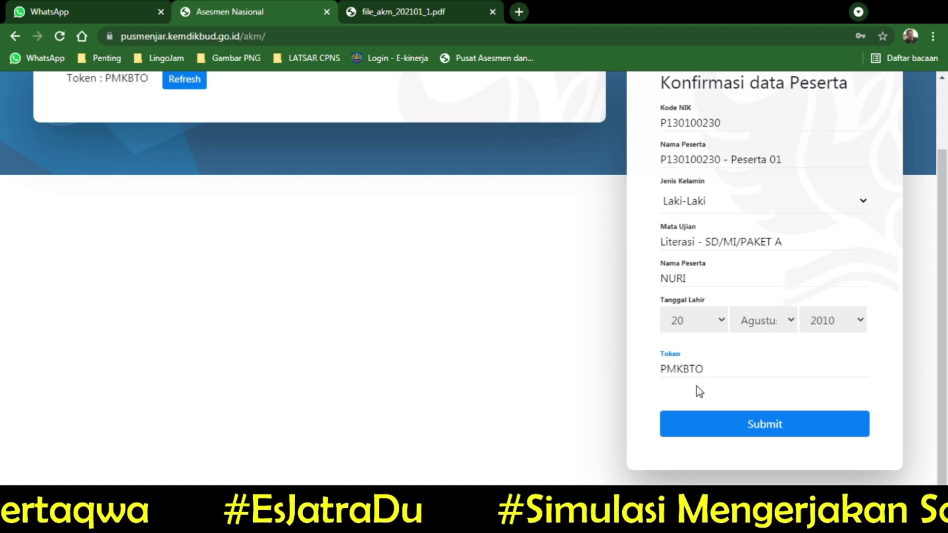
{"action": "left_click", "coordinate": [762, 427]}
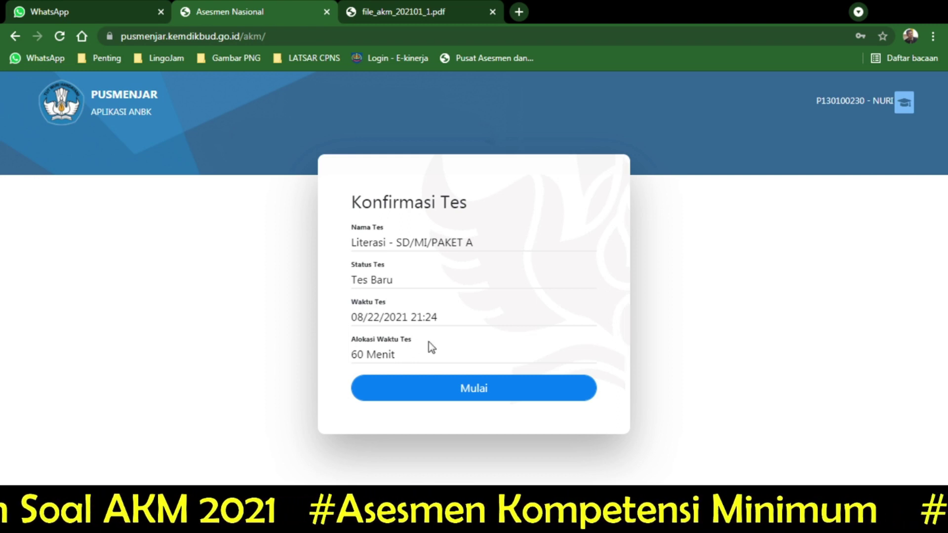
{"action": "left_click", "coordinate": [473, 389]}
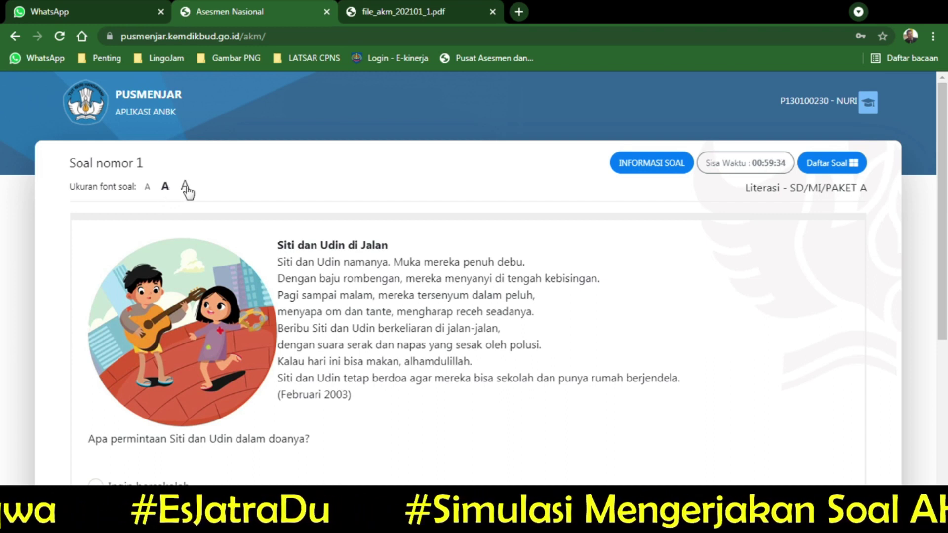
Try the largest and smallest question font sizes, ending on the medium size.
{"action": "left_click", "coordinate": [186, 187]}
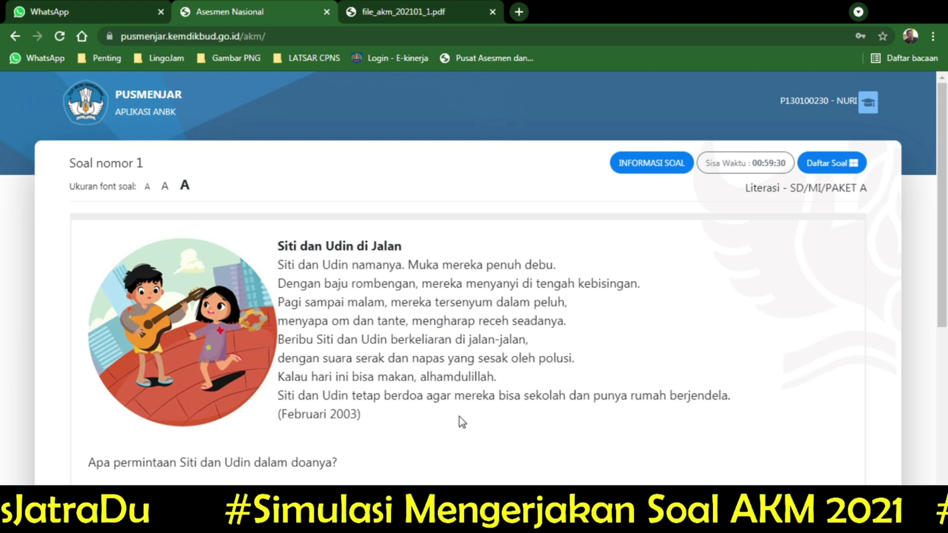
{"action": "left_click", "coordinate": [148, 189]}
{"action": "left_click", "coordinate": [165, 187]}
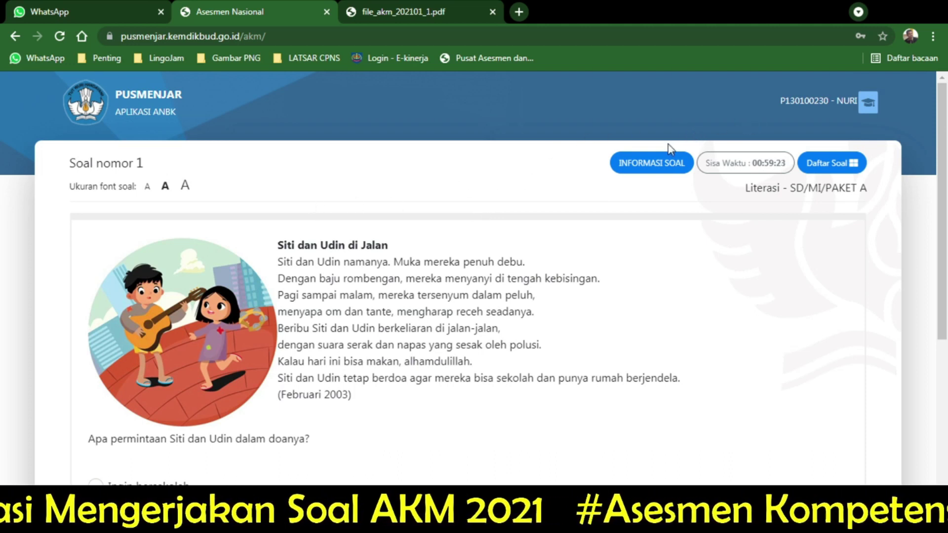
View the question information and the list of question numbers for question 1, closing each afterward.
{"action": "left_click", "coordinate": [659, 166]}
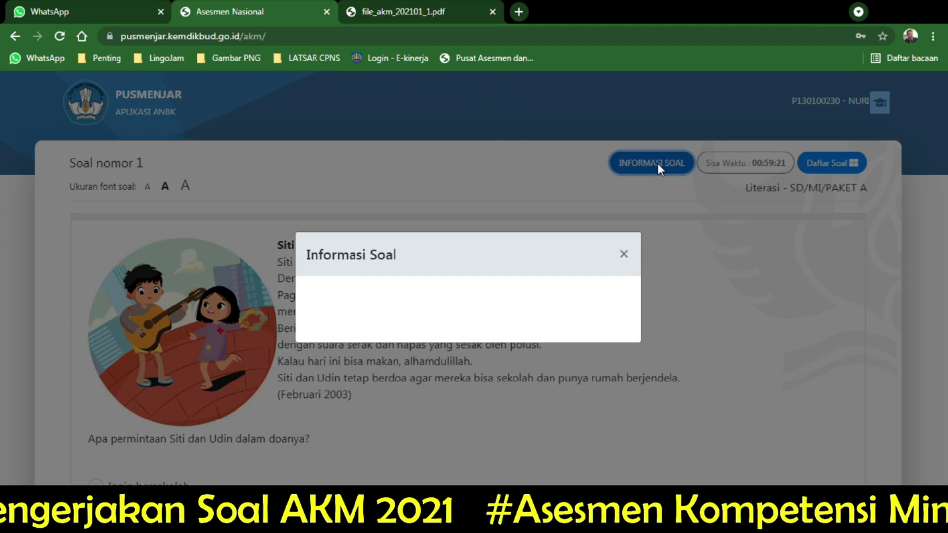
{"action": "left_click", "coordinate": [624, 256]}
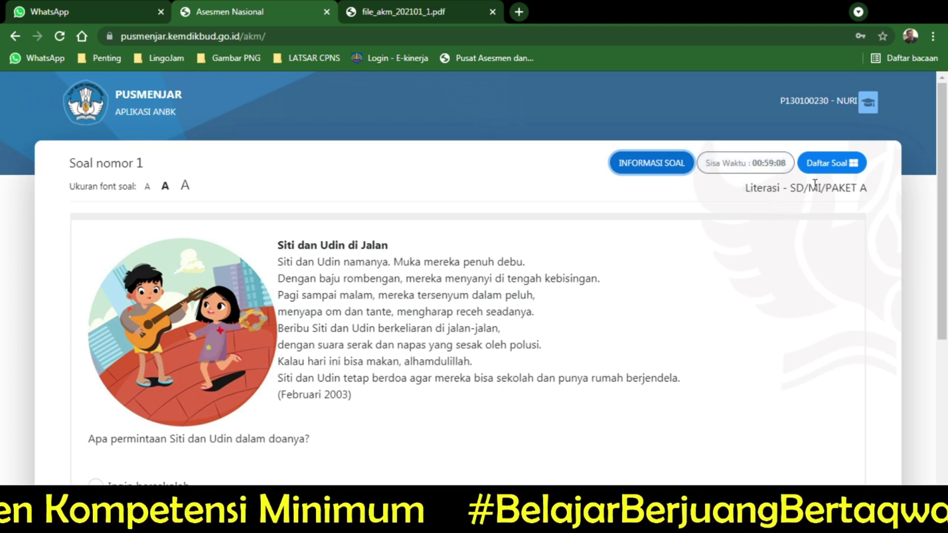
{"action": "left_click", "coordinate": [851, 168]}
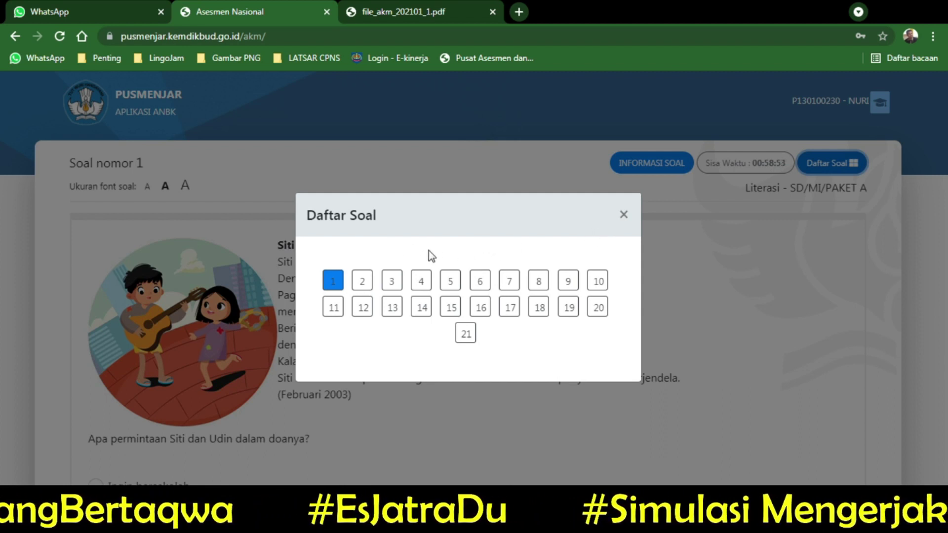
{"action": "left_click", "coordinate": [624, 218]}
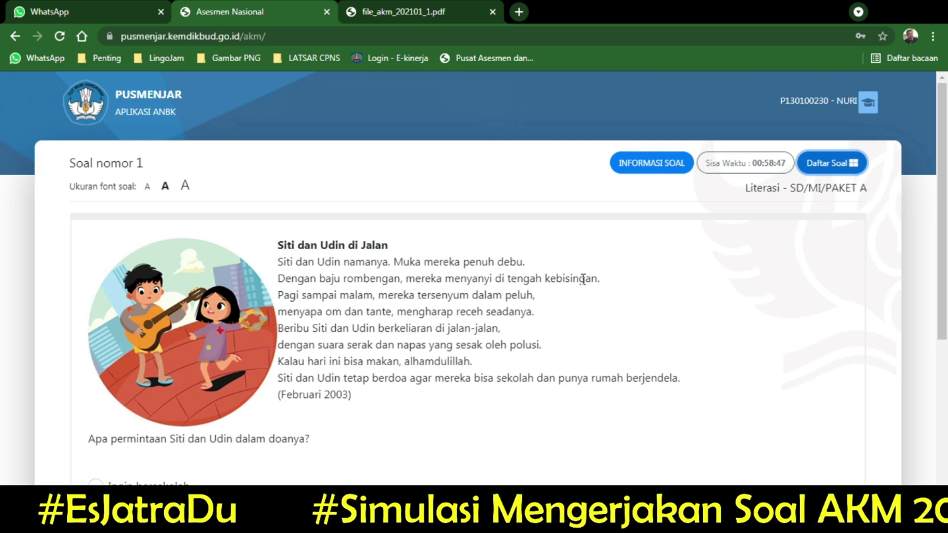
Answer question 1 with "Ingin bernyanyi." and continue to question 2.
{"action": "scroll", "coordinate": [583, 281], "scroll_direction": "down", "scroll_amount": 2}
{"action": "scroll", "coordinate": [584, 284], "scroll_direction": "down", "scroll_amount": 3}
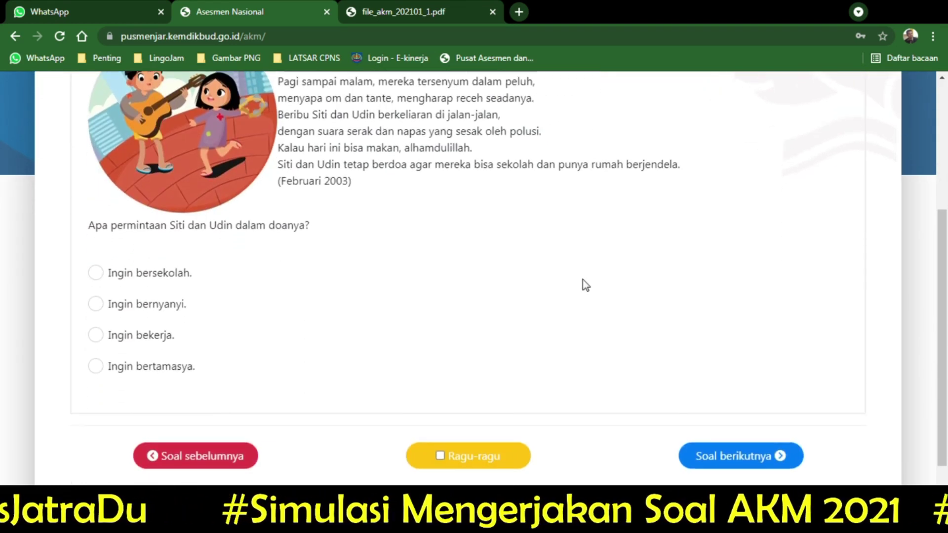
{"action": "scroll", "coordinate": [585, 285], "scroll_direction": "down", "scroll_amount": 1}
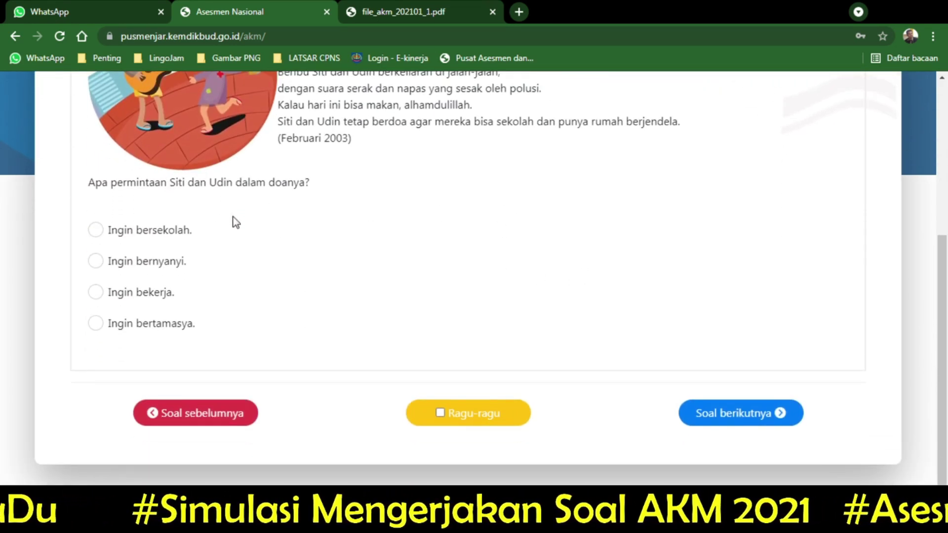
{"action": "left_click", "coordinate": [96, 261]}
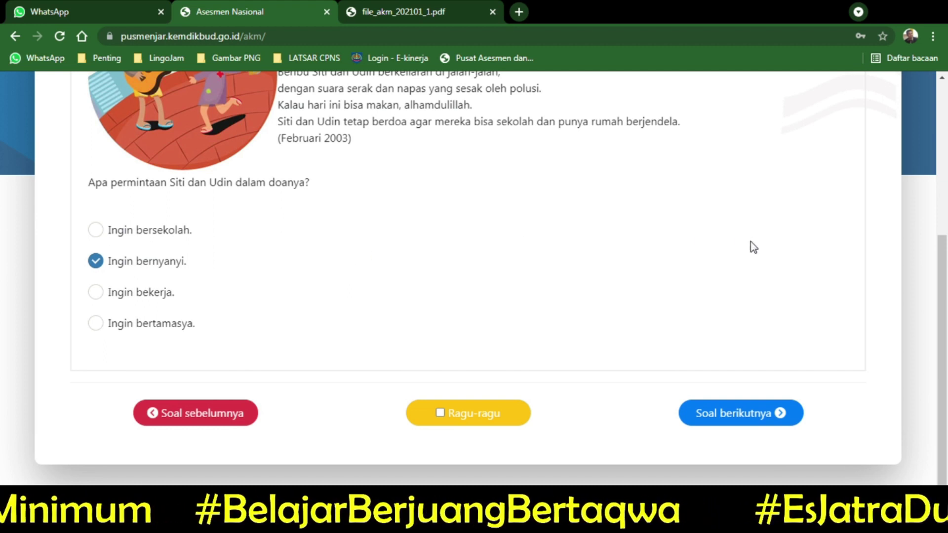
{"action": "left_click", "coordinate": [755, 409]}
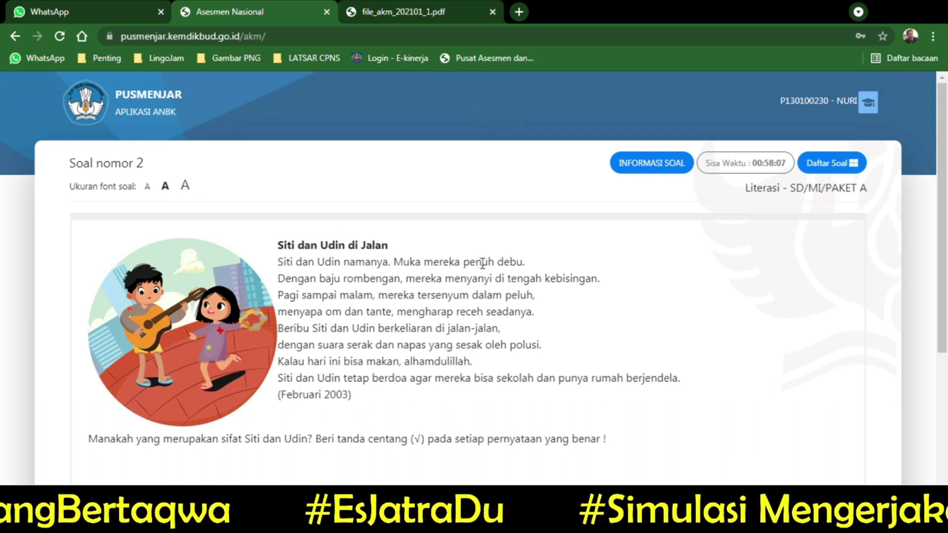
Answer question 2 with only "Pekerja keras" ticked and continue to question 3.
{"action": "scroll", "coordinate": [484, 264], "scroll_direction": "down", "scroll_amount": 3}
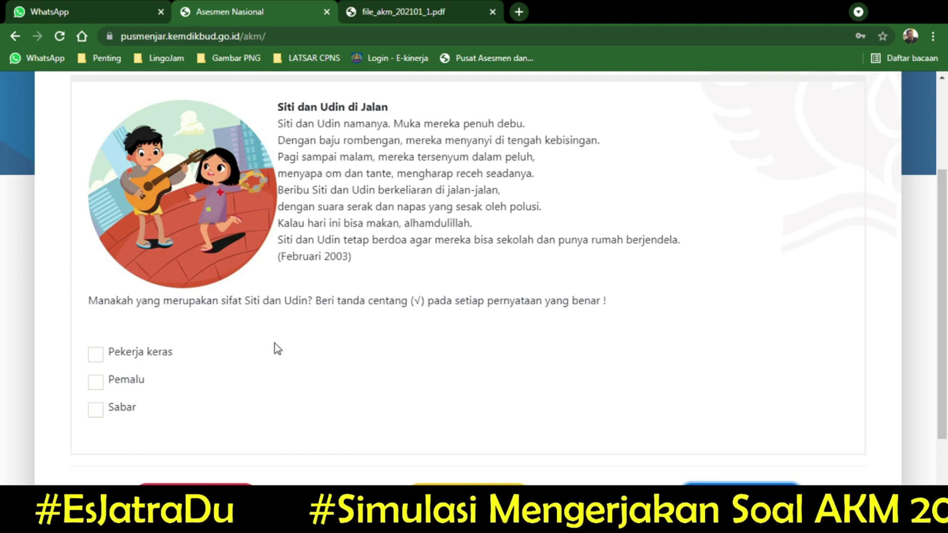
{"action": "left_click", "coordinate": [95, 355]}
{"action": "left_click", "coordinate": [96, 382]}
{"action": "left_click", "coordinate": [97, 384]}
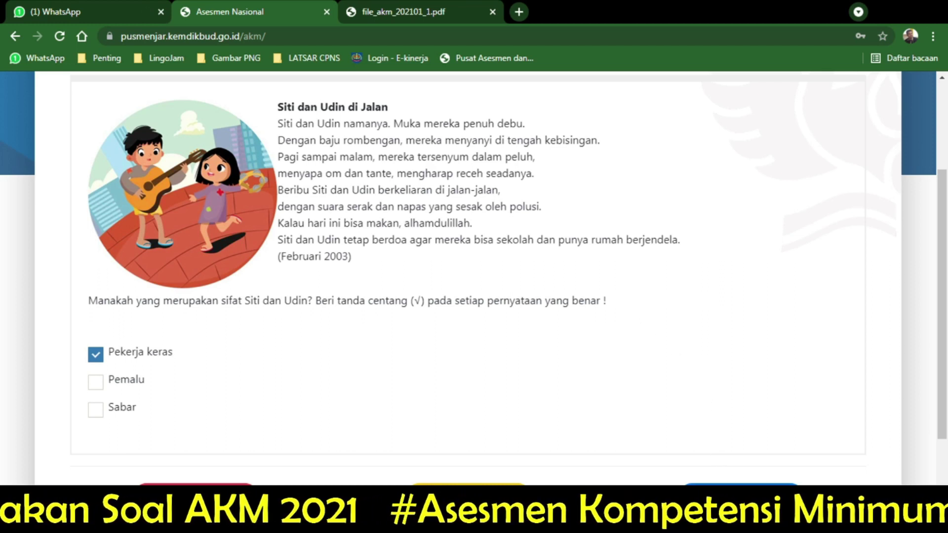
{"action": "scroll", "coordinate": [722, 459], "scroll_direction": "down", "scroll_amount": 2}
{"action": "left_click", "coordinate": [730, 427]}
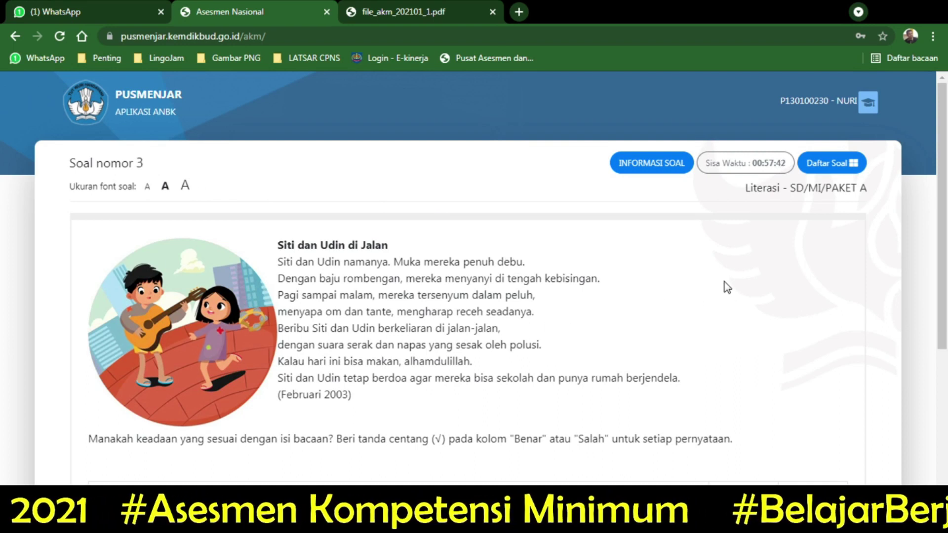
Check the answered questions in the question list and jump to question 10.
{"action": "left_click", "coordinate": [830, 167]}
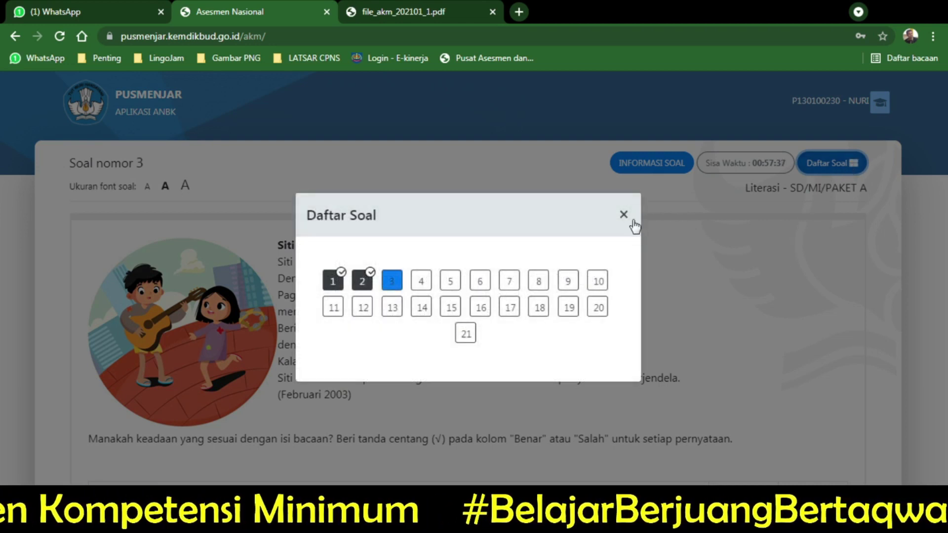
{"action": "left_click", "coordinate": [633, 220]}
{"action": "left_click", "coordinate": [836, 160]}
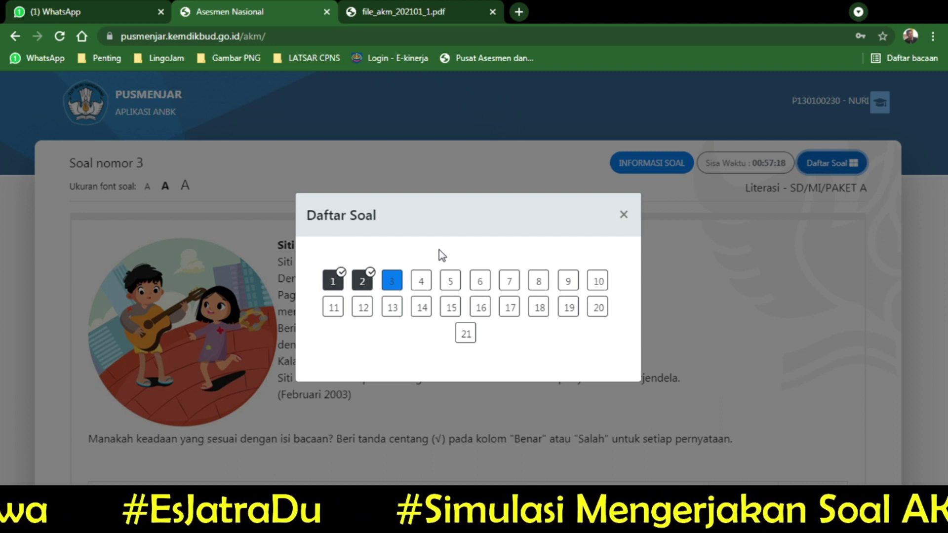
{"action": "left_click", "coordinate": [599, 284]}
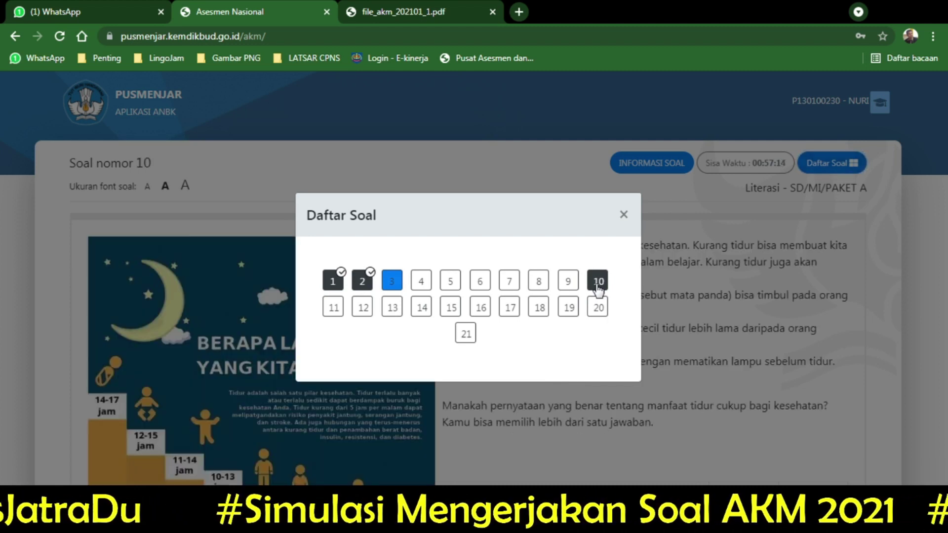
{"action": "left_click", "coordinate": [624, 215]}
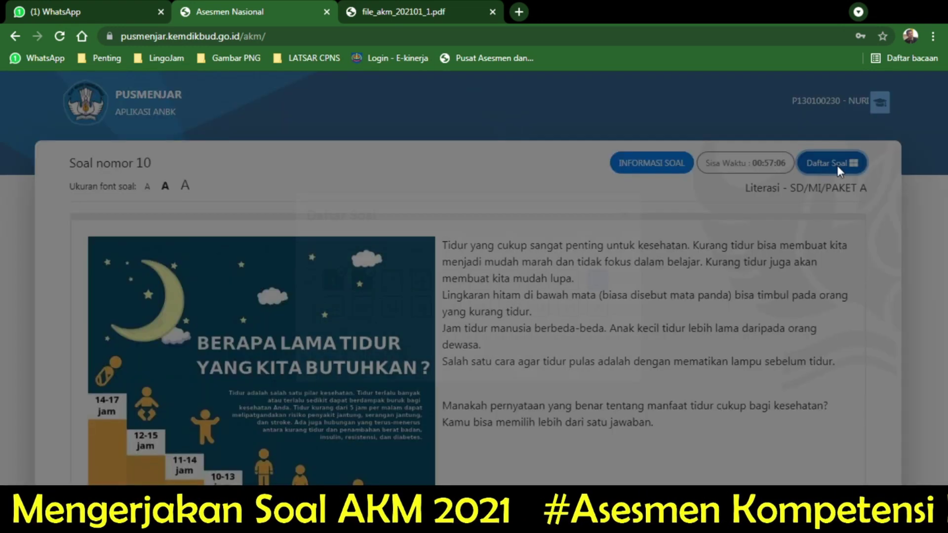
{"action": "left_click", "coordinate": [837, 165]}
{"action": "left_click", "coordinate": [624, 215]}
Answer question 10 with "Membuat kita lebih sabar dan tidak mudah marah." and continue to question 11.
{"action": "scroll", "coordinate": [309, 411], "scroll_direction": "down", "scroll_amount": 8}
{"action": "scroll", "coordinate": [311, 416], "scroll_direction": "down", "scroll_amount": 3}
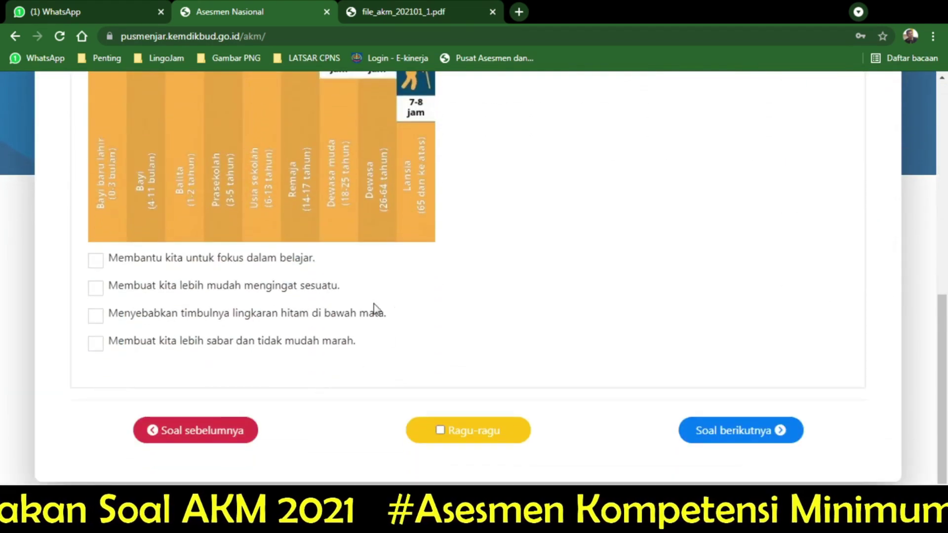
{"action": "left_click", "coordinate": [99, 343]}
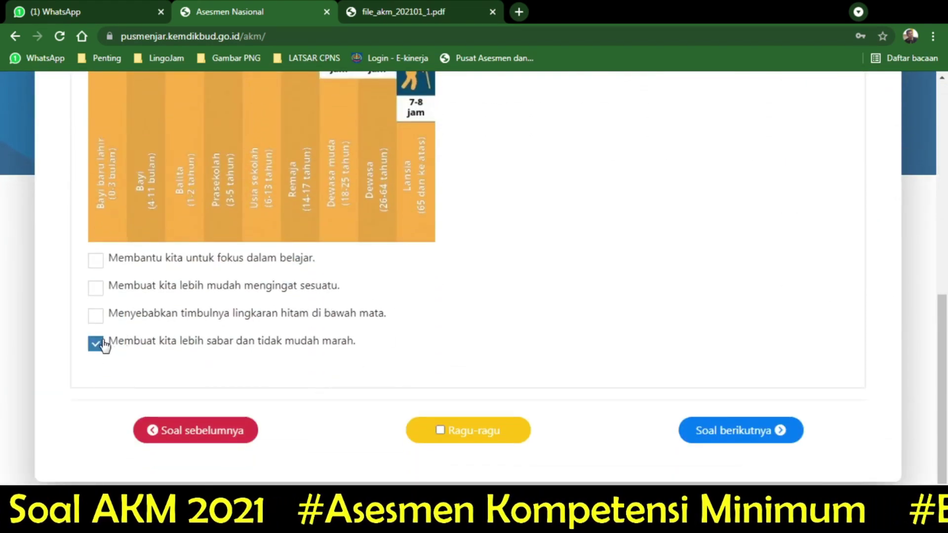
{"action": "left_click", "coordinate": [736, 431]}
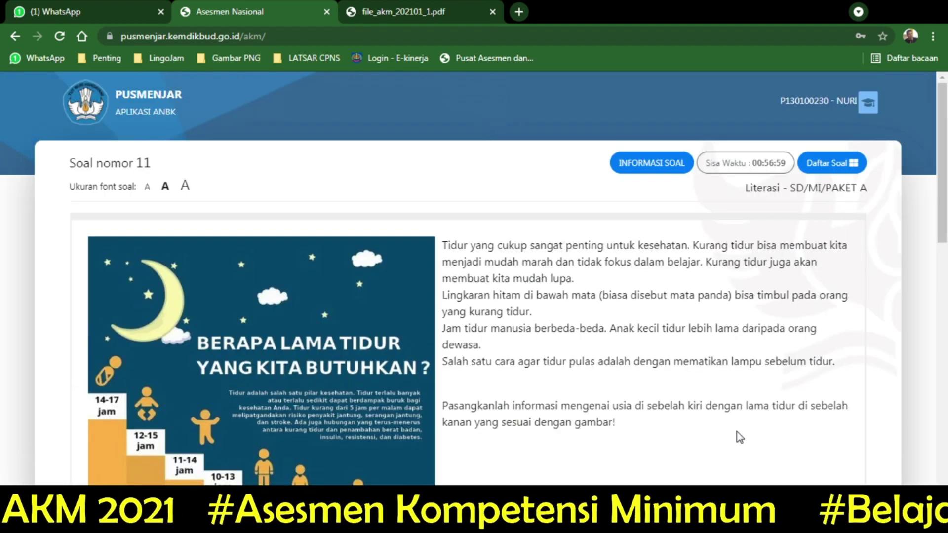
Review the question list, jump to question 21 and view its reading passage.
{"action": "left_click", "coordinate": [841, 169]}
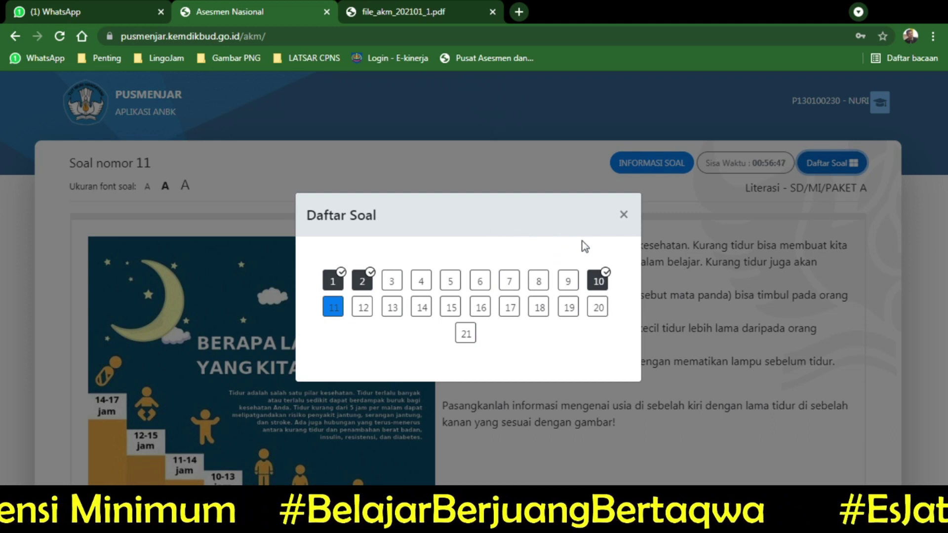
{"action": "left_click", "coordinate": [466, 336]}
{"action": "left_click", "coordinate": [624, 214]}
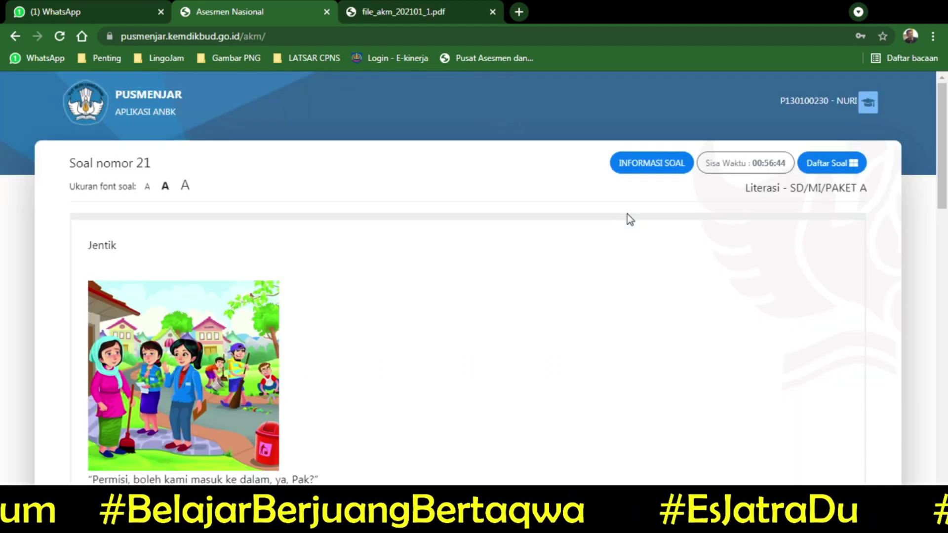
{"action": "scroll", "coordinate": [298, 264], "scroll_direction": "down", "scroll_amount": 15}
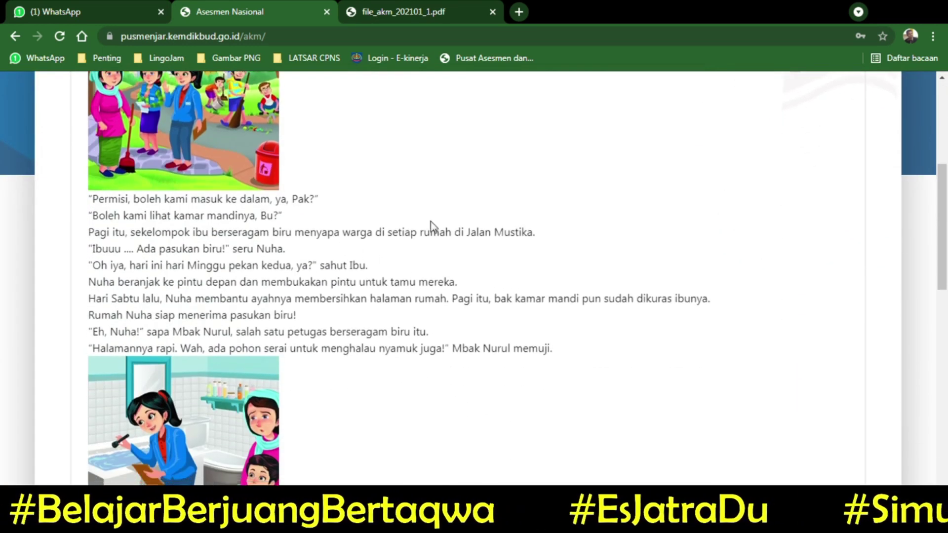
View question 21's essay answer field, jump to question 6 through the question list and view its essay prompt.
{"action": "left_click", "coordinate": [359, 290]}
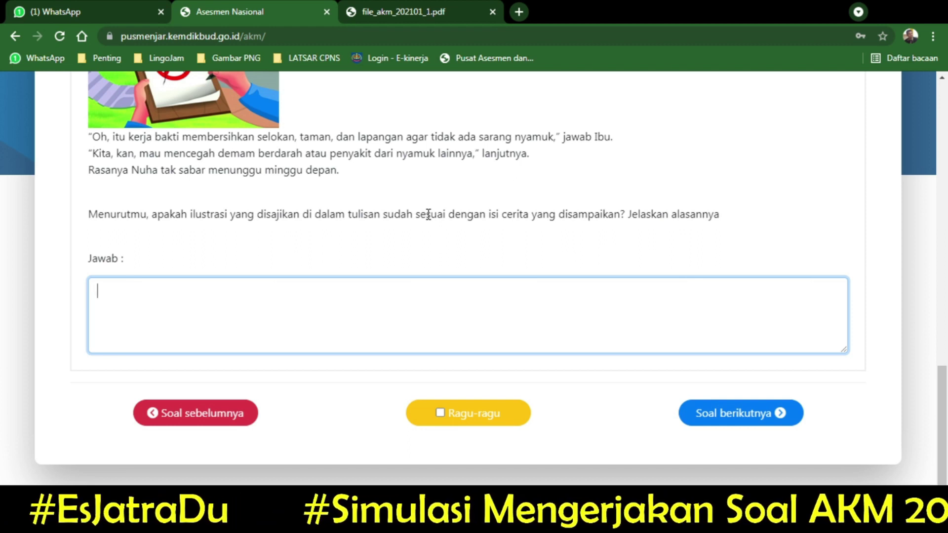
{"action": "scroll", "coordinate": [514, 237], "scroll_direction": "up", "scroll_amount": 5}
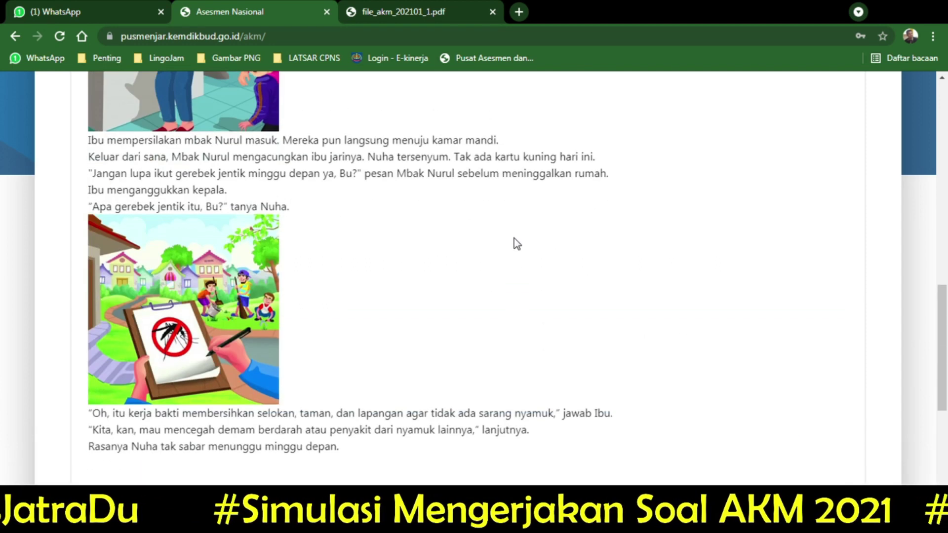
{"action": "scroll", "coordinate": [515, 242], "scroll_direction": "up", "scroll_amount": 15}
{"action": "left_click", "coordinate": [836, 172]}
{"action": "left_click", "coordinate": [483, 281]}
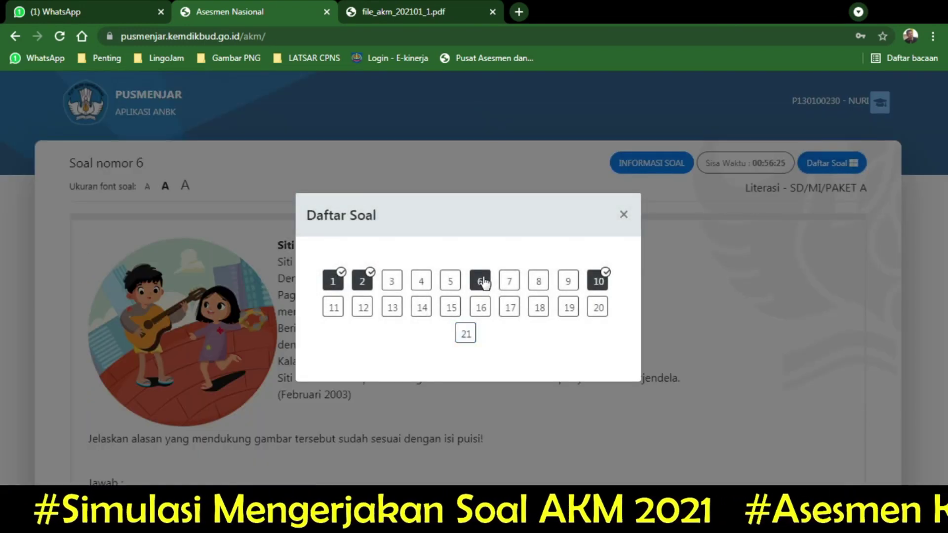
{"action": "left_click", "coordinate": [624, 215]}
{"action": "scroll", "coordinate": [613, 277], "scroll_direction": "down", "scroll_amount": 5}
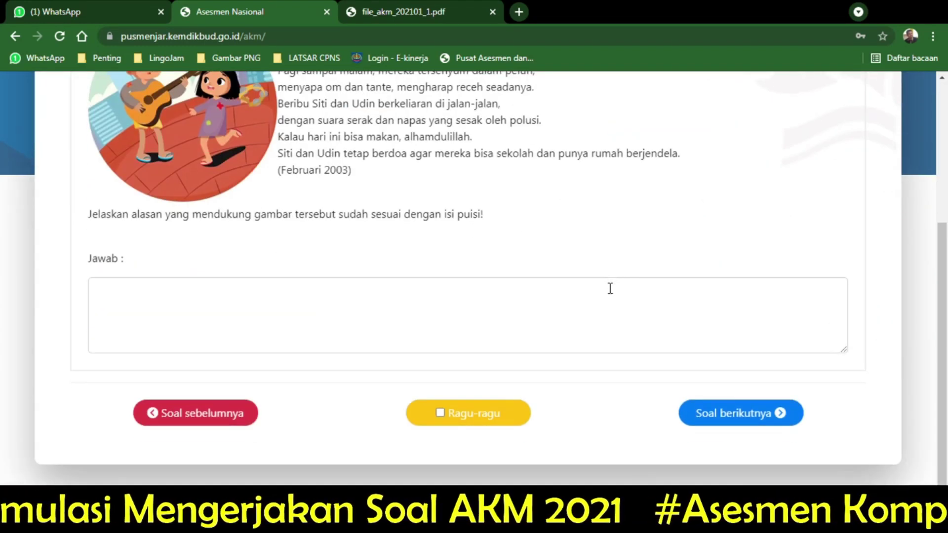
{"action": "left_click", "coordinate": [233, 330]}
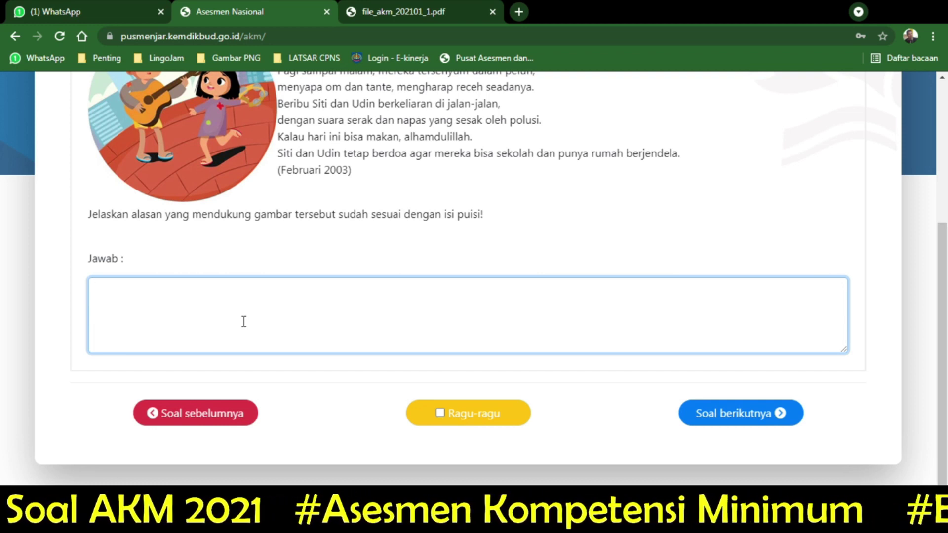
{"action": "type", "text": "NDKJASNDV,MSDN,JADNVL"}
{"action": "key", "text": "ctrl+a"}
{"action": "key", "text": "BackSpace"}
Jump to question 14 and view its short-answer question below the "Jentik" story.
{"action": "scroll", "coordinate": [311, 290], "scroll_direction": "up", "scroll_amount": 5}
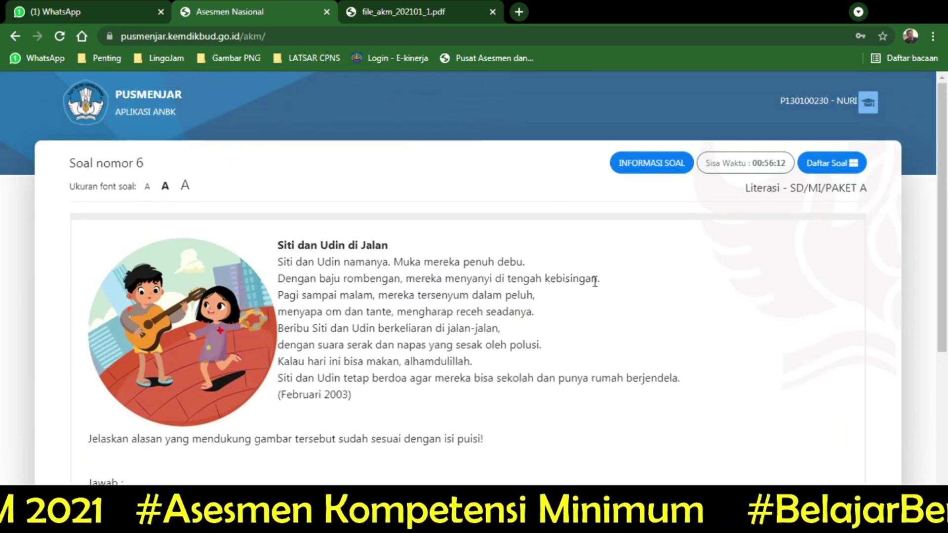
{"action": "left_click", "coordinate": [820, 164]}
{"action": "left_click", "coordinate": [421, 306]}
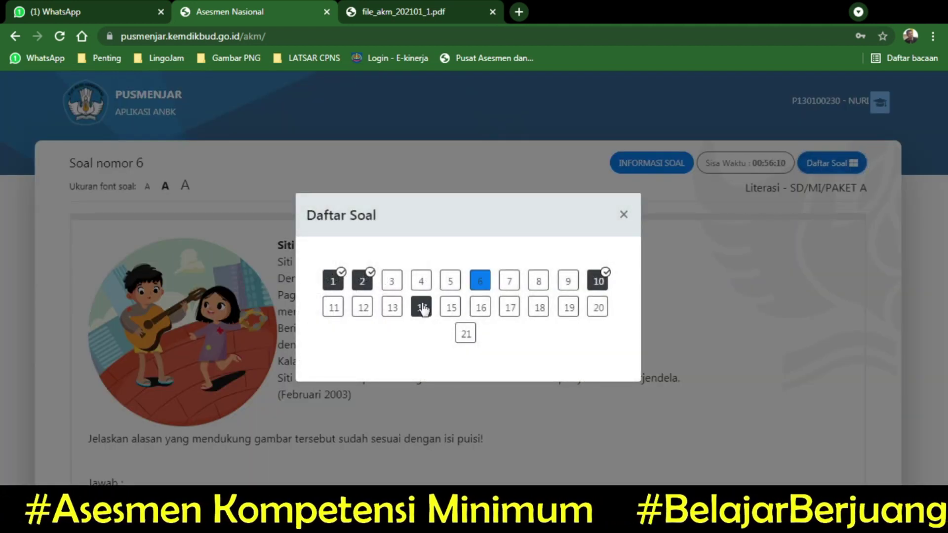
{"action": "left_click", "coordinate": [625, 216]}
{"action": "scroll", "coordinate": [550, 304], "scroll_direction": "down", "scroll_amount": 10}
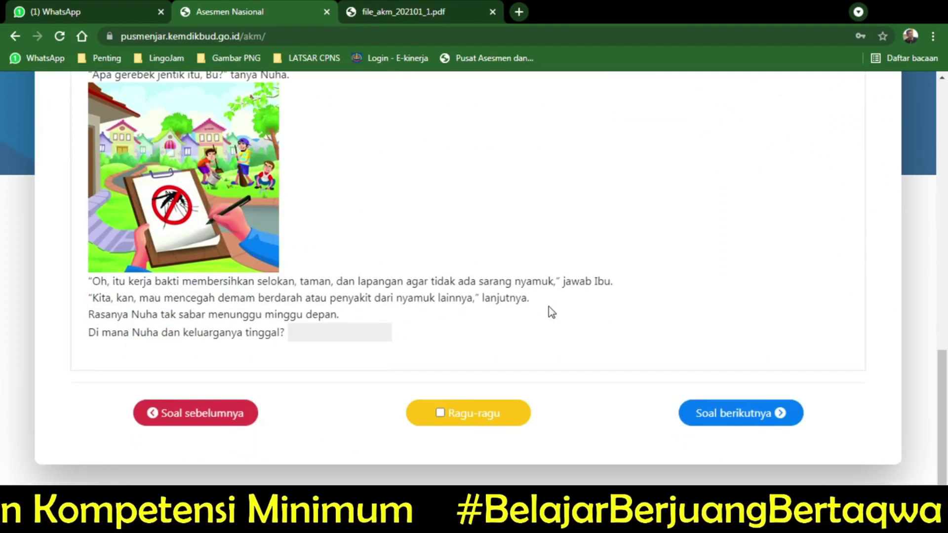
{"action": "scroll", "coordinate": [669, 275], "scroll_direction": "up", "scroll_amount": 15}
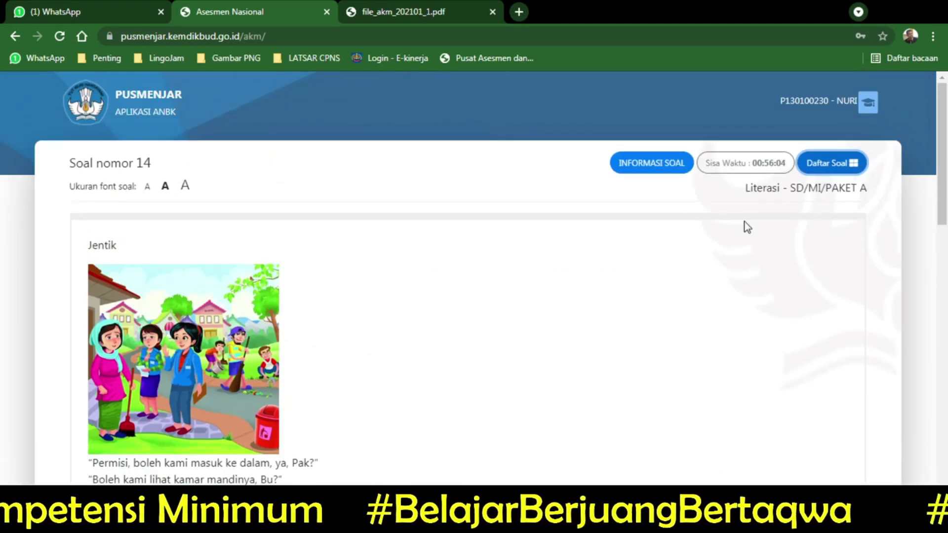
Jump to question 7 and view its infographic, text and answer area.
{"action": "left_click", "coordinate": [822, 162]}
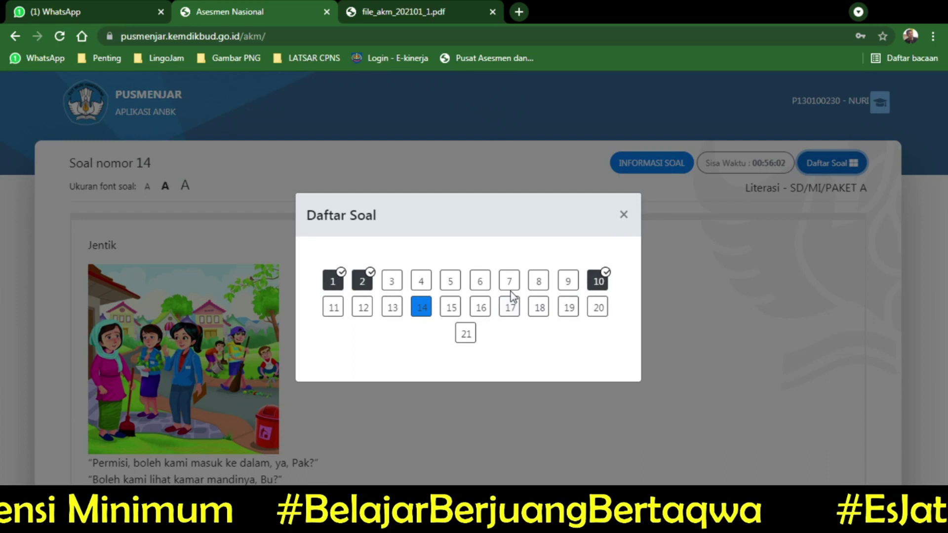
{"action": "left_click", "coordinate": [510, 281]}
{"action": "left_click", "coordinate": [624, 215]}
{"action": "scroll", "coordinate": [568, 317], "scroll_direction": "down", "scroll_amount": 10}
{"action": "scroll", "coordinate": [567, 318], "scroll_direction": "up", "scroll_amount": 10}
Jump to question 4 and view its short-answer question about Siti dan Udin.
{"action": "left_click", "coordinate": [832, 163]}
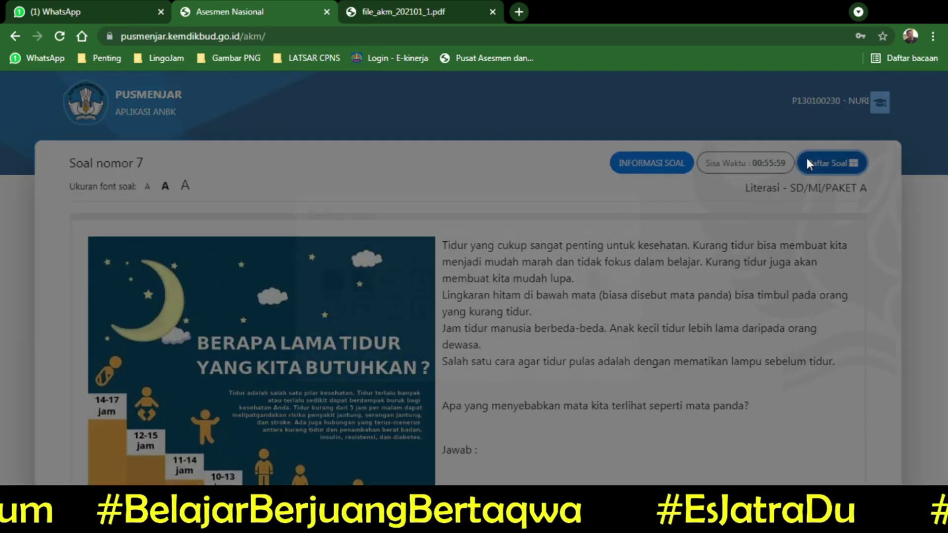
{"action": "left_click", "coordinate": [422, 281]}
{"action": "left_click", "coordinate": [624, 214]}
{"action": "scroll", "coordinate": [644, 297], "scroll_direction": "down", "scroll_amount": 2}
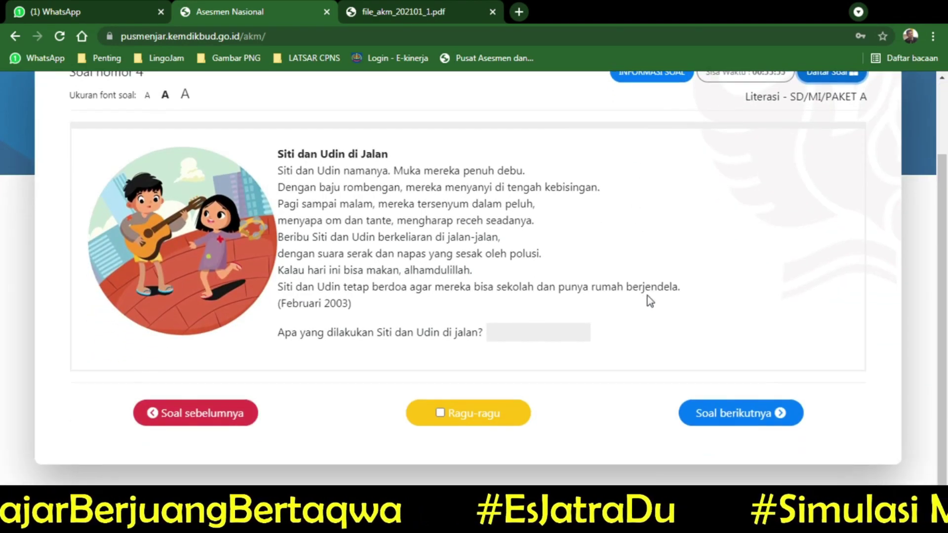
{"action": "scroll", "coordinate": [648, 295], "scroll_direction": "up", "scroll_amount": 2}
Jump to question 5 and match "Suka memberi uang receh dengan seadanya" with "Siti dan Udin".
{"action": "left_click", "coordinate": [839, 164]}
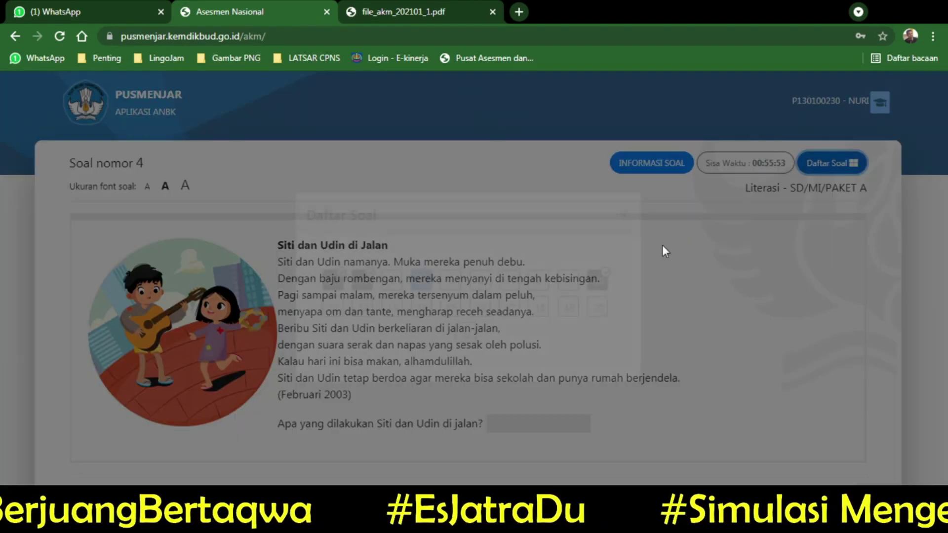
{"action": "left_click", "coordinate": [450, 284]}
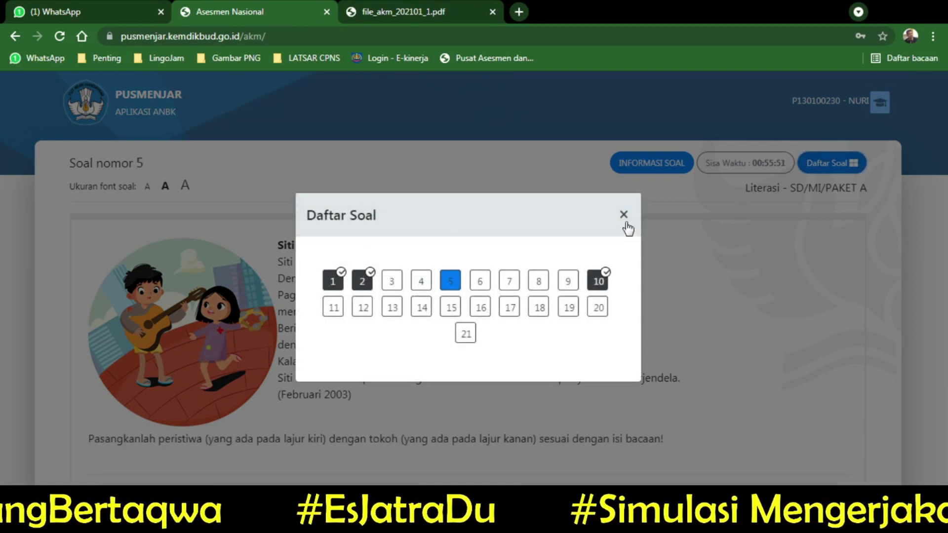
{"action": "left_click", "coordinate": [624, 215]}
{"action": "scroll", "coordinate": [629, 304], "scroll_direction": "down", "scroll_amount": 5}
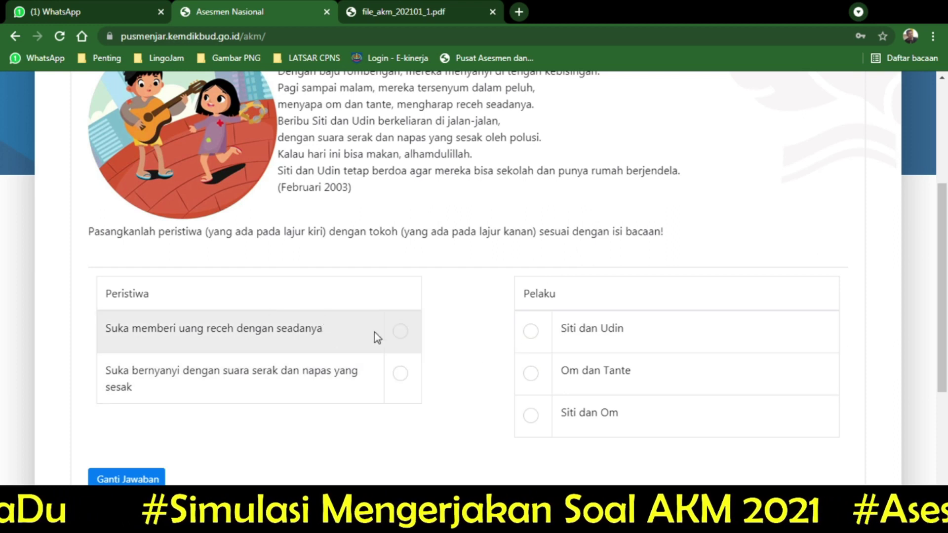
{"action": "left_click", "coordinate": [401, 331]}
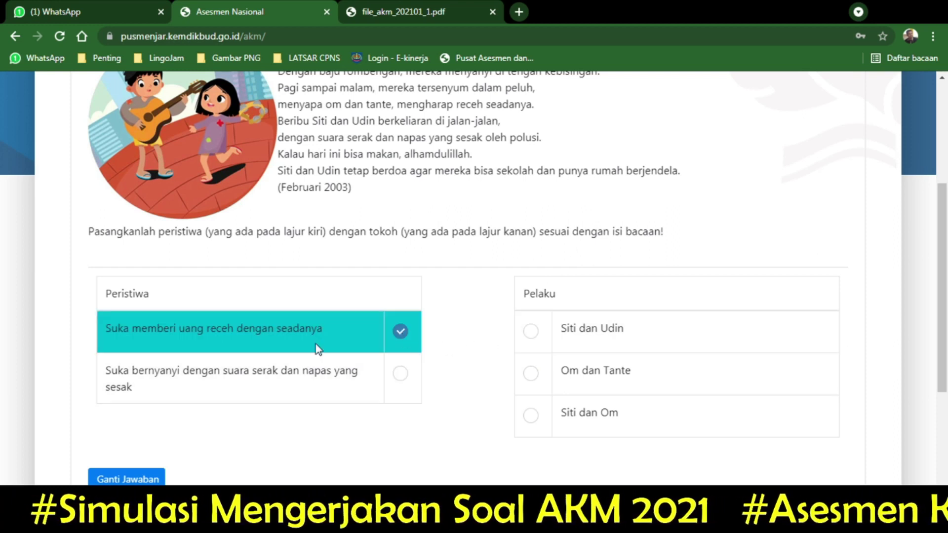
{"action": "left_click", "coordinate": [531, 331]}
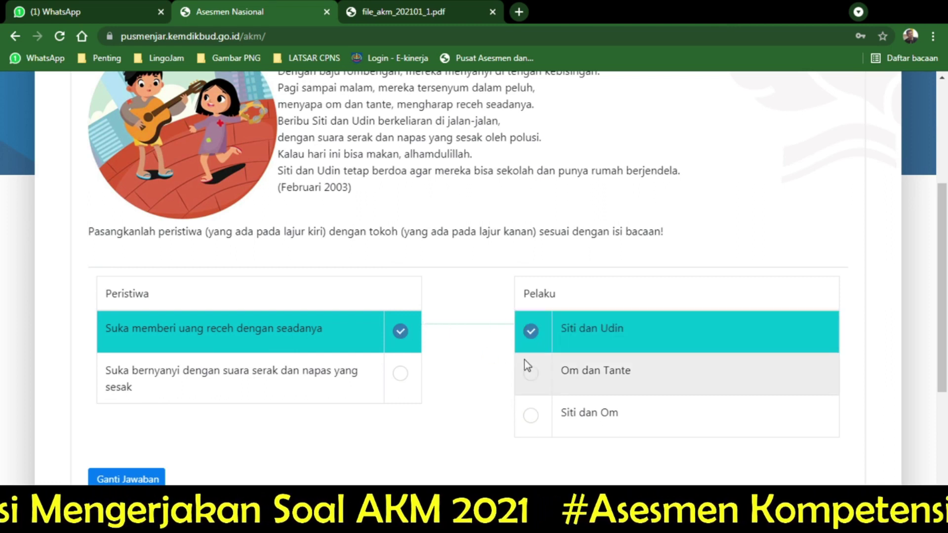
{"action": "left_click", "coordinate": [532, 378]}
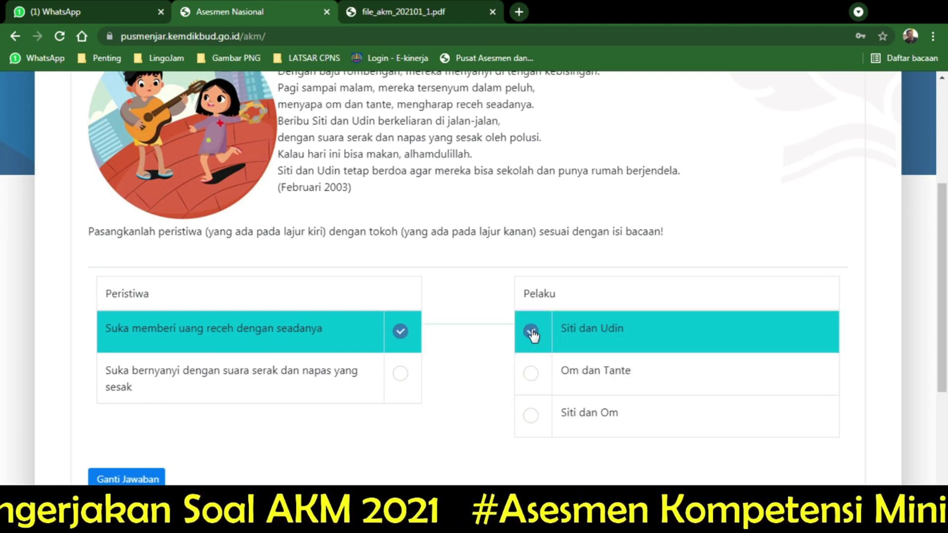
{"action": "left_click", "coordinate": [531, 378]}
{"action": "left_click", "coordinate": [531, 419]}
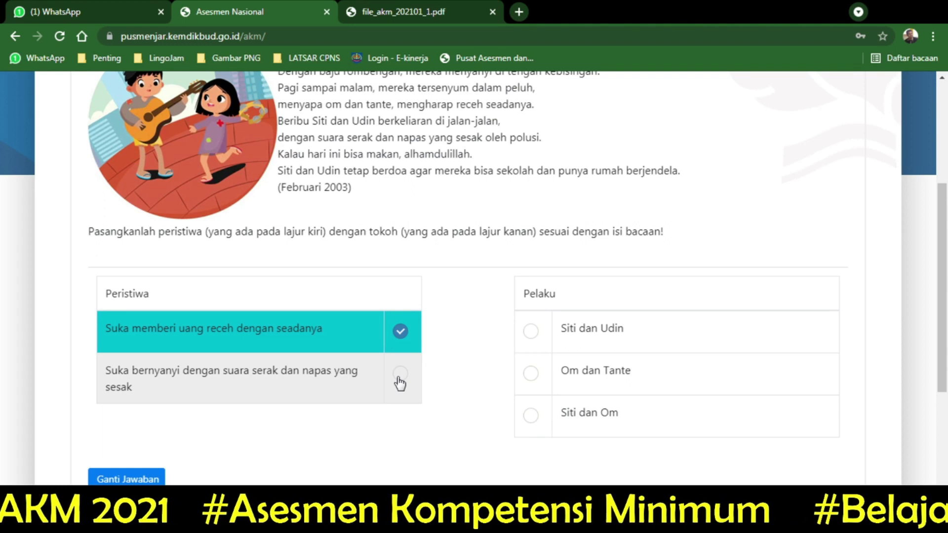
{"action": "left_click", "coordinate": [531, 332]}
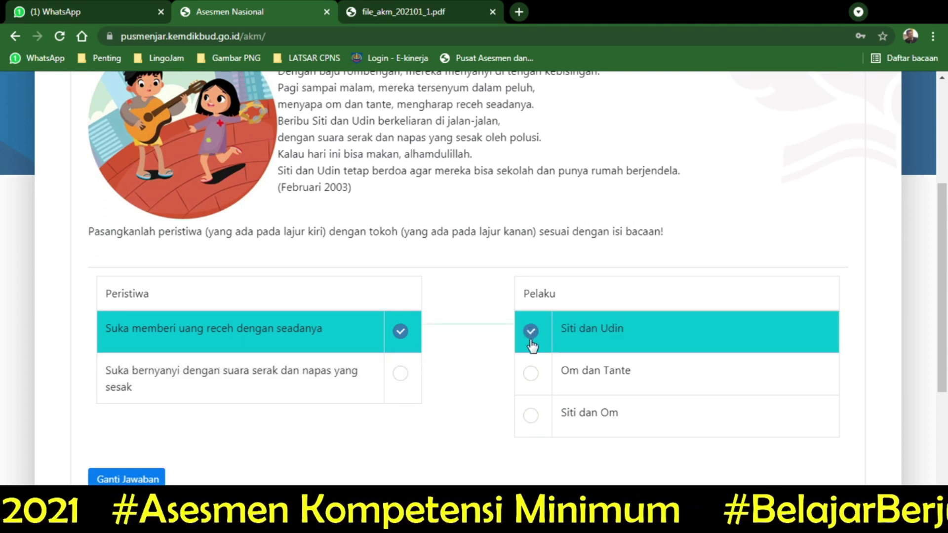
Match "Suka bernyanyi dengan suara serak dan napas yang sesak" with "Om dan Tante" and continue to question 6.
{"action": "left_click", "coordinate": [404, 376]}
{"action": "left_click", "coordinate": [529, 418]}
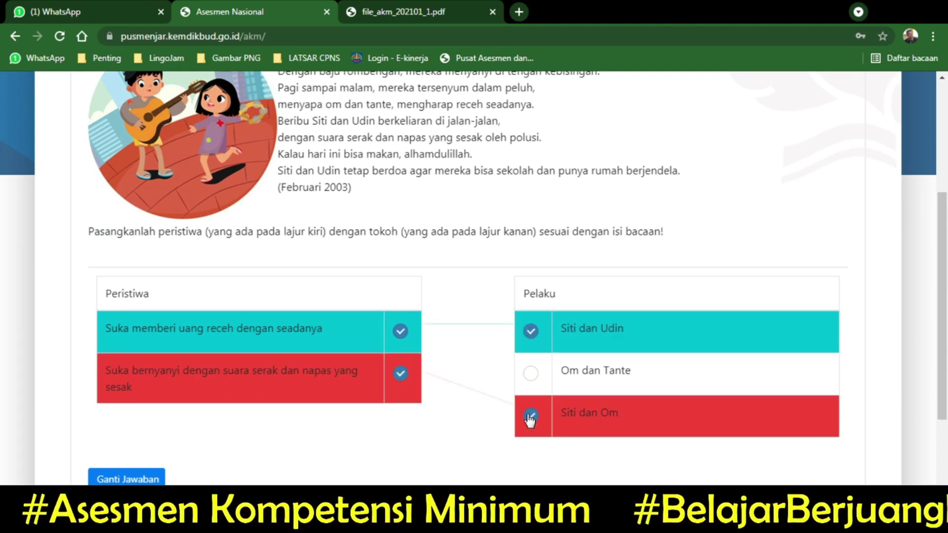
{"action": "left_click", "coordinate": [531, 417]}
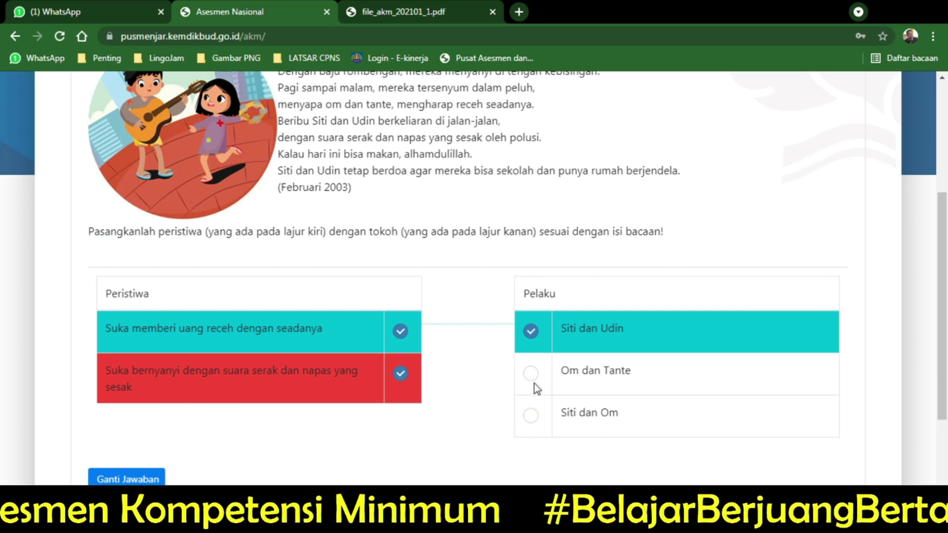
{"action": "left_click", "coordinate": [530, 419]}
{"action": "left_click", "coordinate": [530, 419]}
{"action": "left_click", "coordinate": [530, 376]}
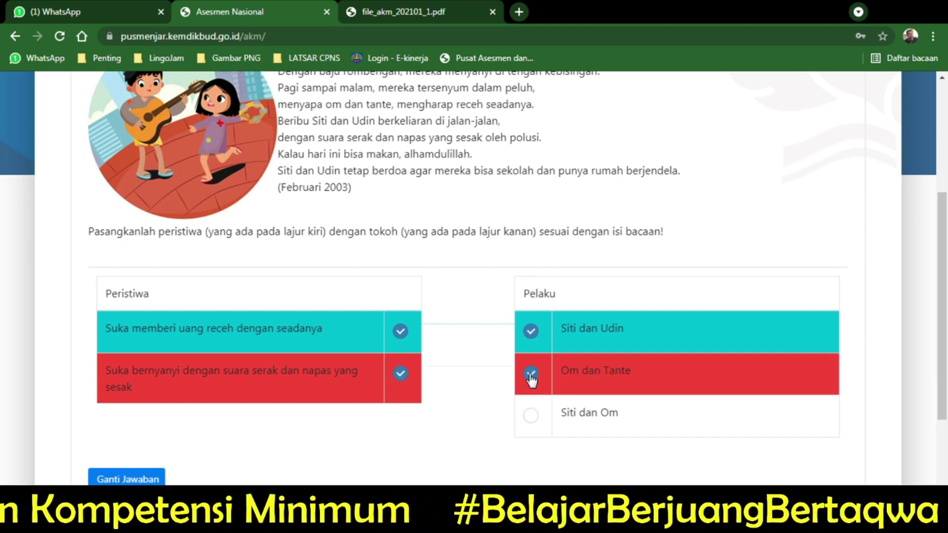
{"action": "left_click", "coordinate": [530, 375]}
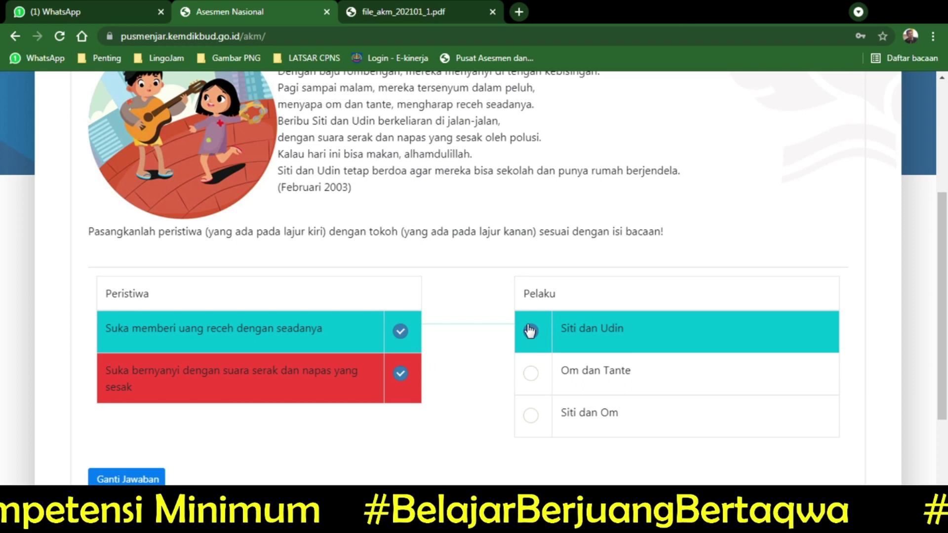
{"action": "left_click", "coordinate": [533, 366]}
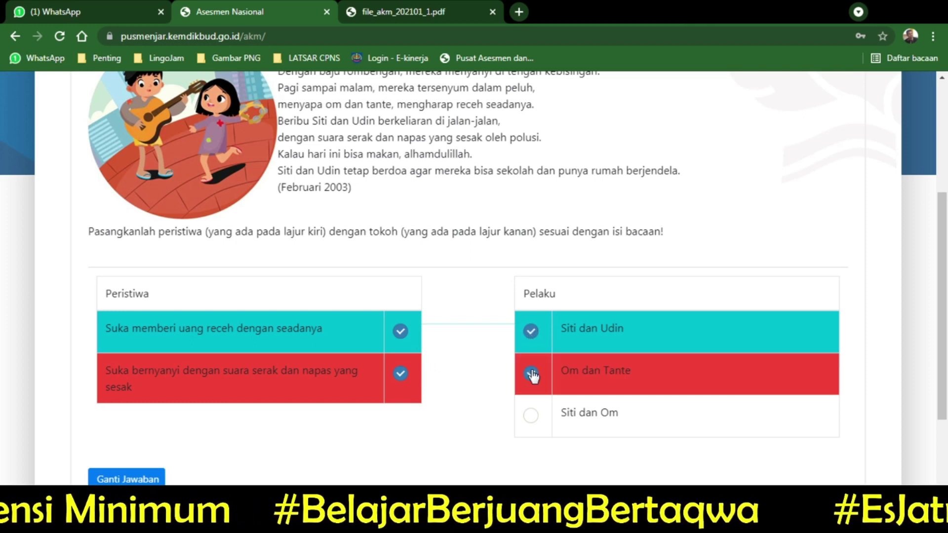
{"action": "scroll", "coordinate": [487, 417], "scroll_direction": "down", "scroll_amount": 1}
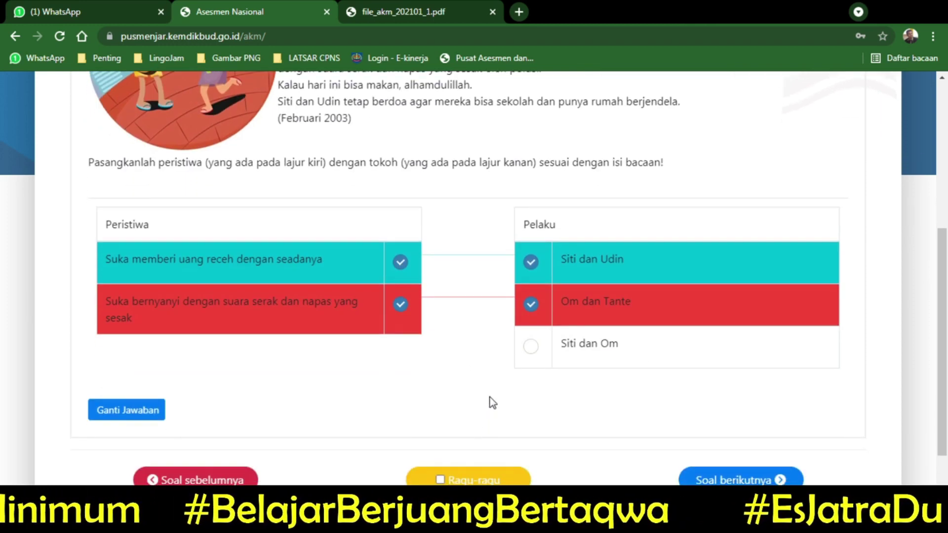
{"action": "scroll", "coordinate": [723, 402], "scroll_direction": "up", "scroll_amount": 1}
{"action": "scroll", "coordinate": [723, 390], "scroll_direction": "up", "scroll_amount": 5}
{"action": "scroll", "coordinate": [724, 395], "scroll_direction": "down", "scroll_amount": 7}
{"action": "left_click", "coordinate": [723, 420]}
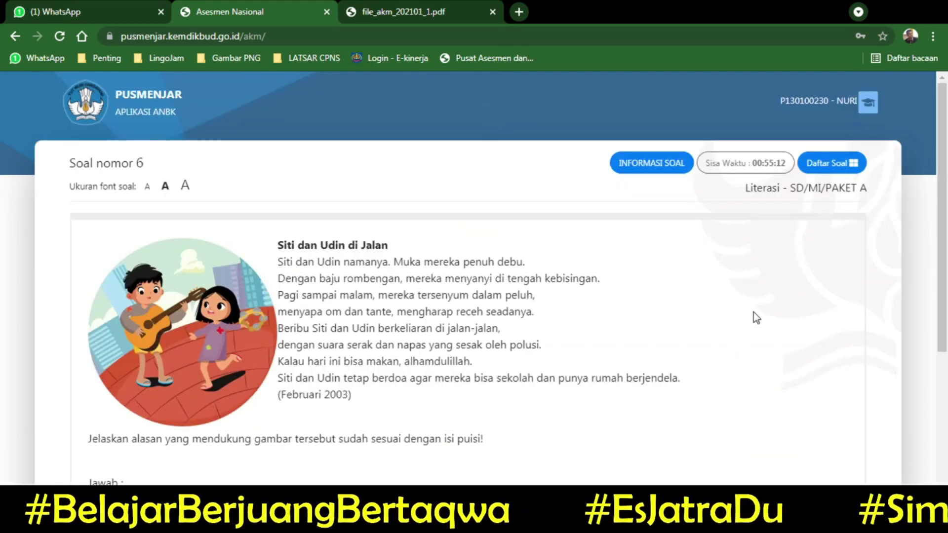
Jump to question 21 and answer its essay prompt with "Siap belajar".
{"action": "left_click", "coordinate": [832, 163]}
{"action": "left_click", "coordinate": [466, 333]}
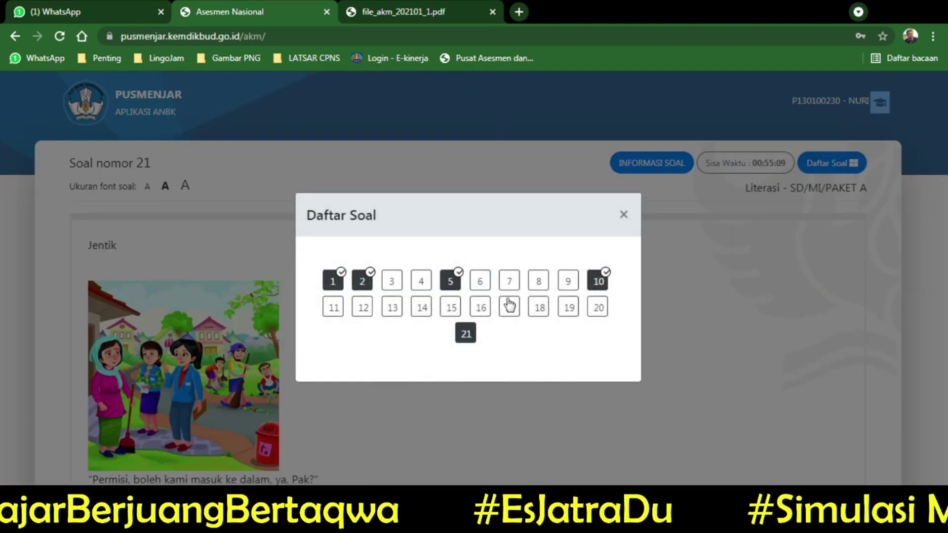
{"action": "left_click", "coordinate": [624, 215]}
{"action": "scroll", "coordinate": [363, 430], "scroll_direction": "down", "scroll_amount": 10}
{"action": "scroll", "coordinate": [362, 437], "scroll_direction": "down", "scroll_amount": 2}
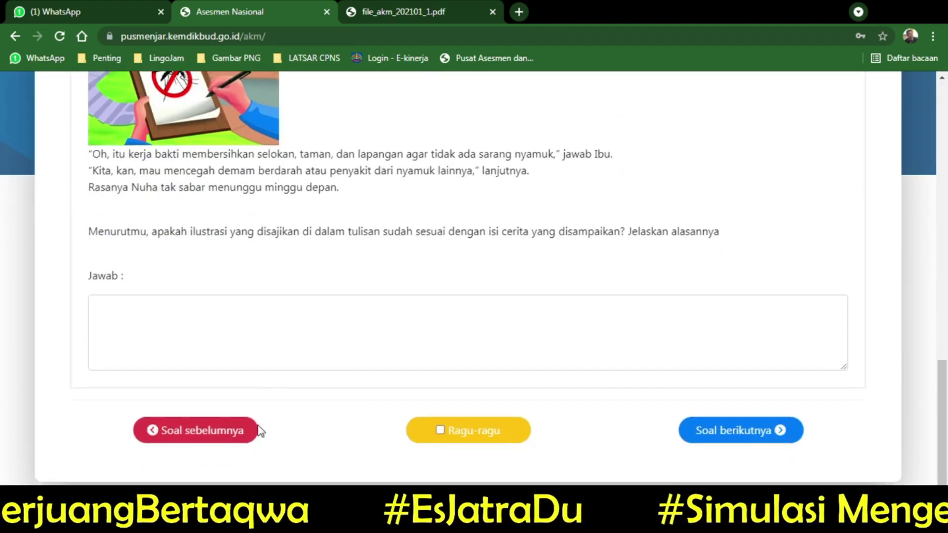
{"action": "left_click", "coordinate": [192, 296]}
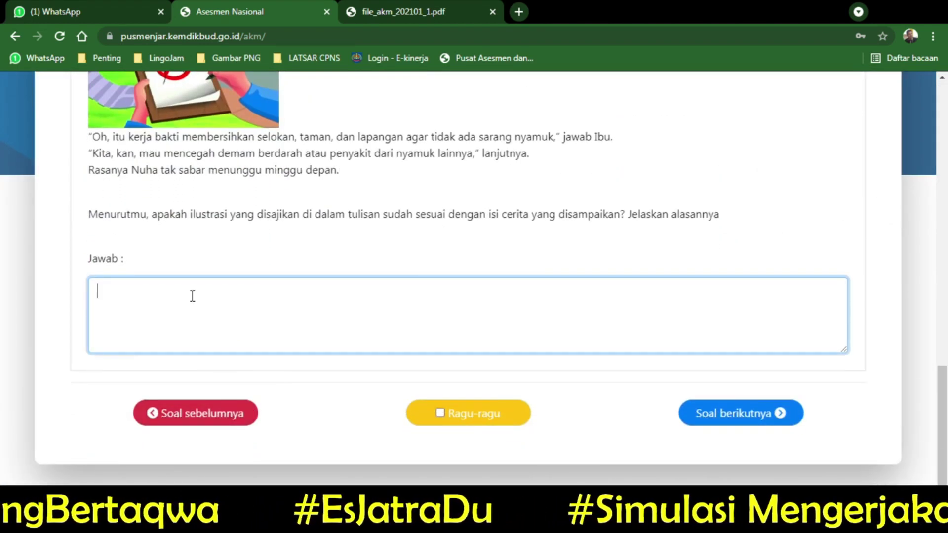
{"action": "type", "text": "sIAP"}
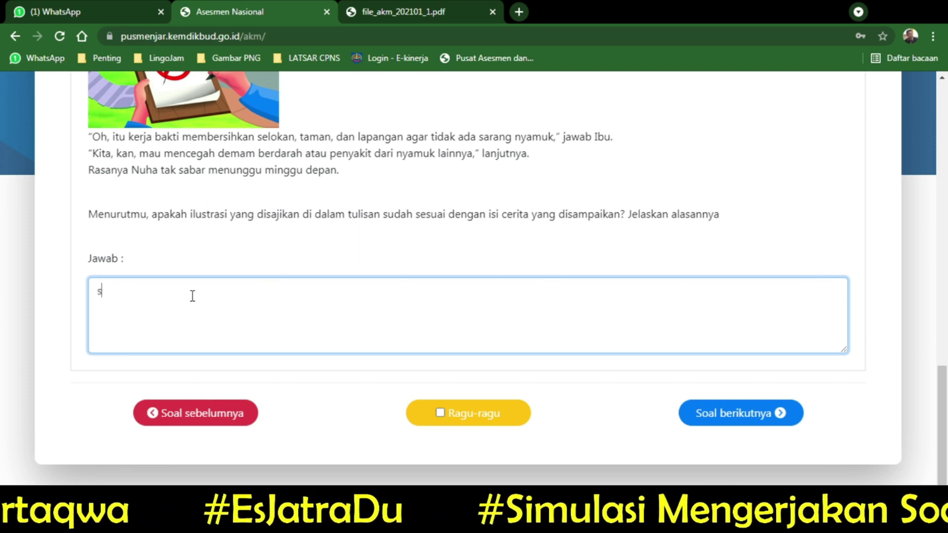
{"action": "key", "text": "BackSpace"}
{"action": "key", "text": "BackSpace"}
{"action": "key", "text": "BackSpace"}
{"action": "key", "text": "BackSpace"}
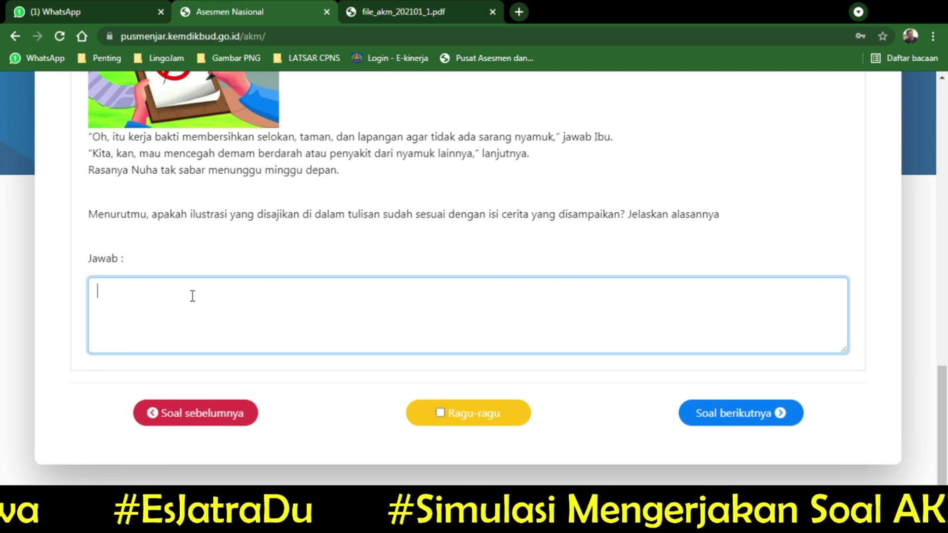
{"action": "type", "text": "Siap belajar"}
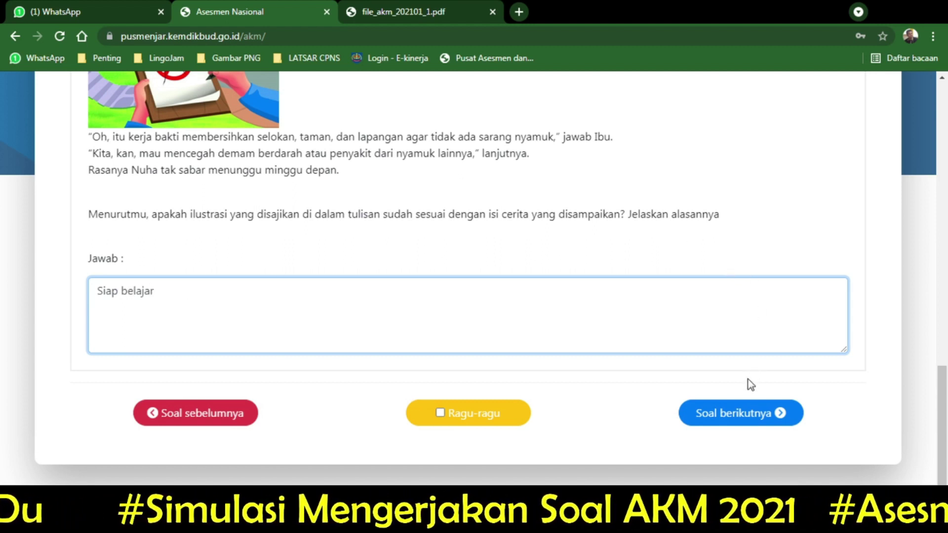
Proceed past the last question to the test confirmation and return to the test without ending it.
{"action": "left_click", "coordinate": [729, 409]}
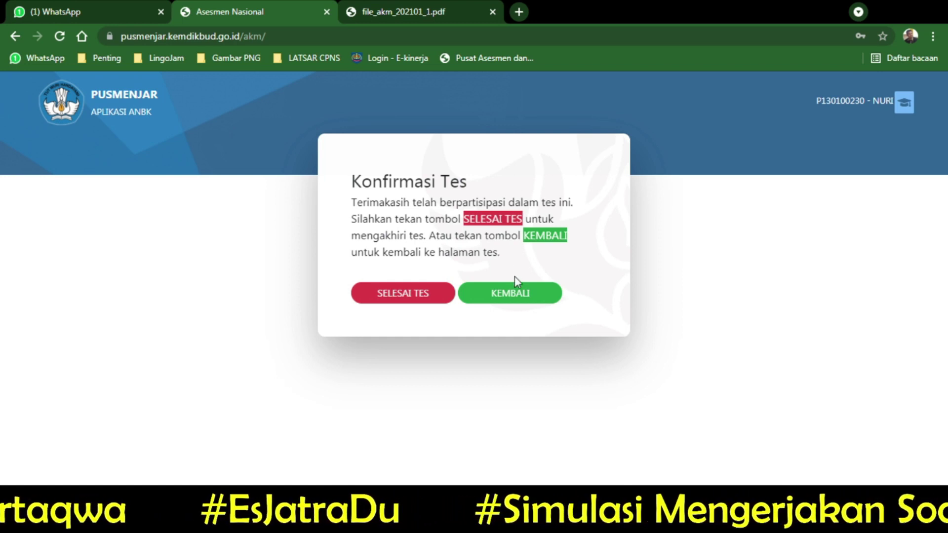
{"action": "left_click", "coordinate": [516, 296]}
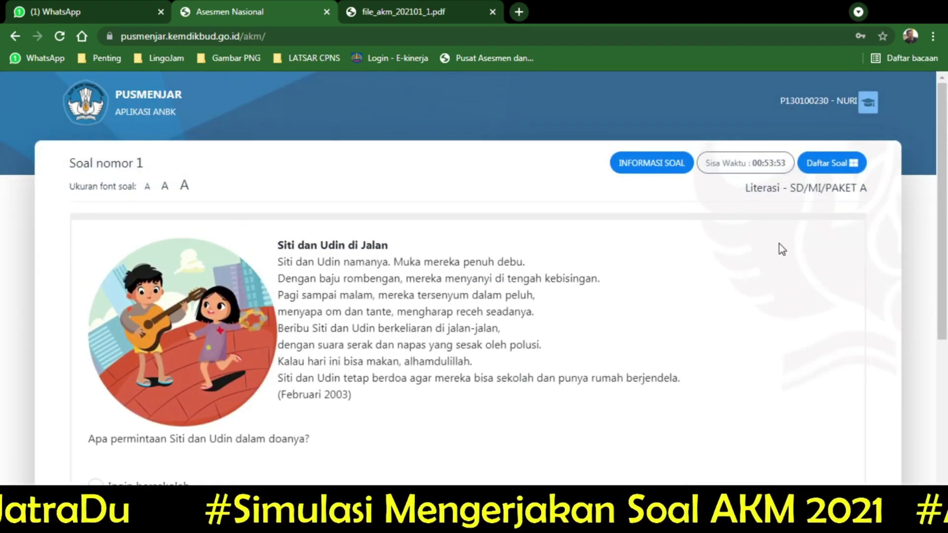
Check the question list for answered questions, continue from question 1 to question 2 and view its answer options.
{"action": "left_click", "coordinate": [851, 165]}
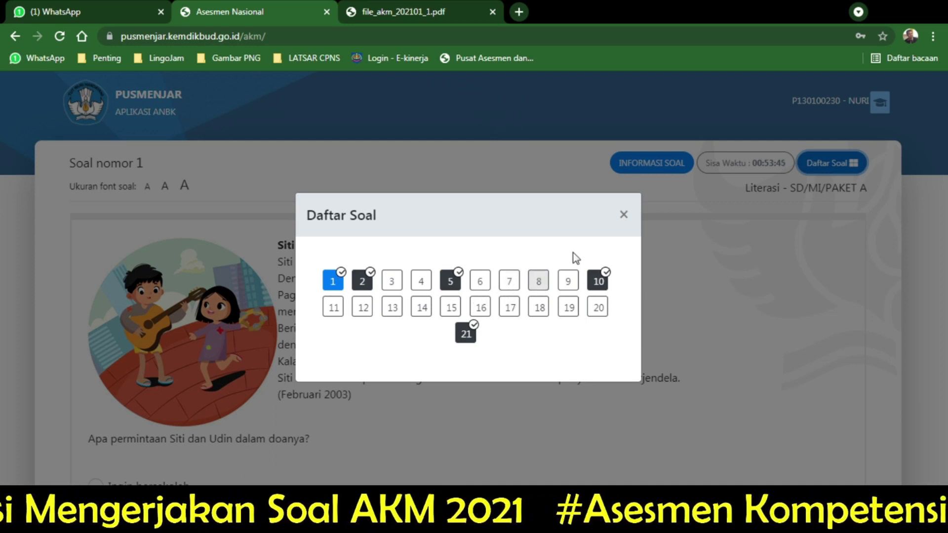
{"action": "left_click", "coordinate": [624, 215]}
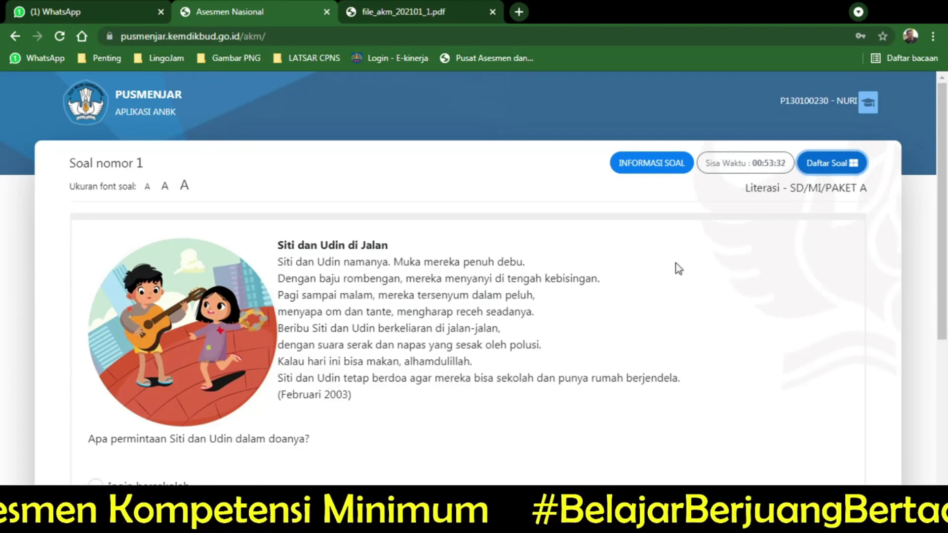
{"action": "scroll", "coordinate": [678, 268], "scroll_direction": "down", "scroll_amount": 5}
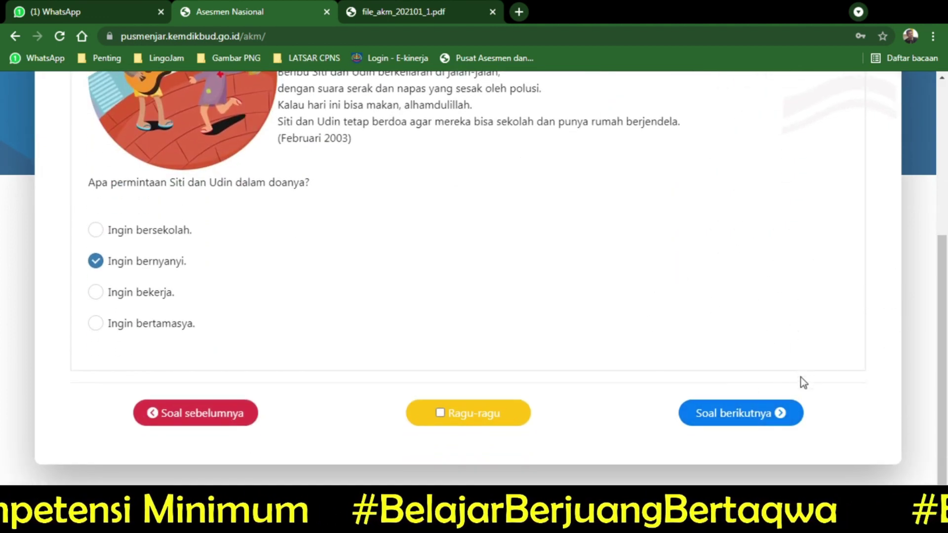
{"action": "left_click", "coordinate": [773, 417]}
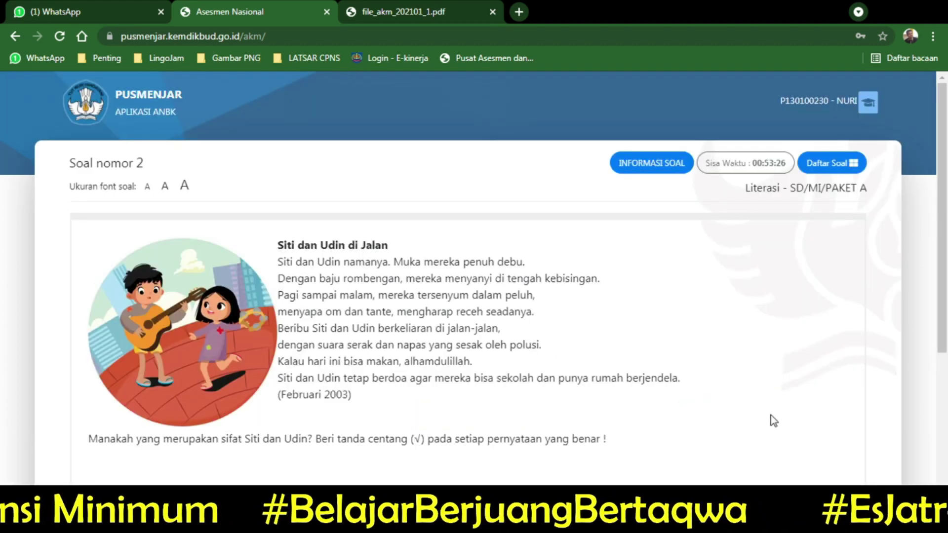
{"action": "scroll", "coordinate": [771, 385], "scroll_direction": "down", "scroll_amount": 5}
{"action": "scroll", "coordinate": [765, 346], "scroll_direction": "up", "scroll_amount": 5}
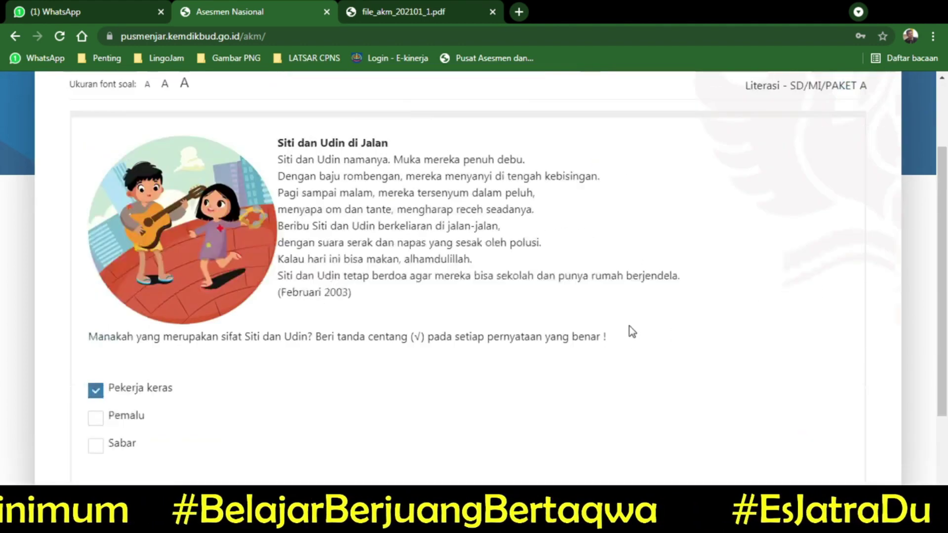
Jump to question 21 and proceed to the test confirmation to end the Literasi test.
{"action": "left_click", "coordinate": [833, 163]}
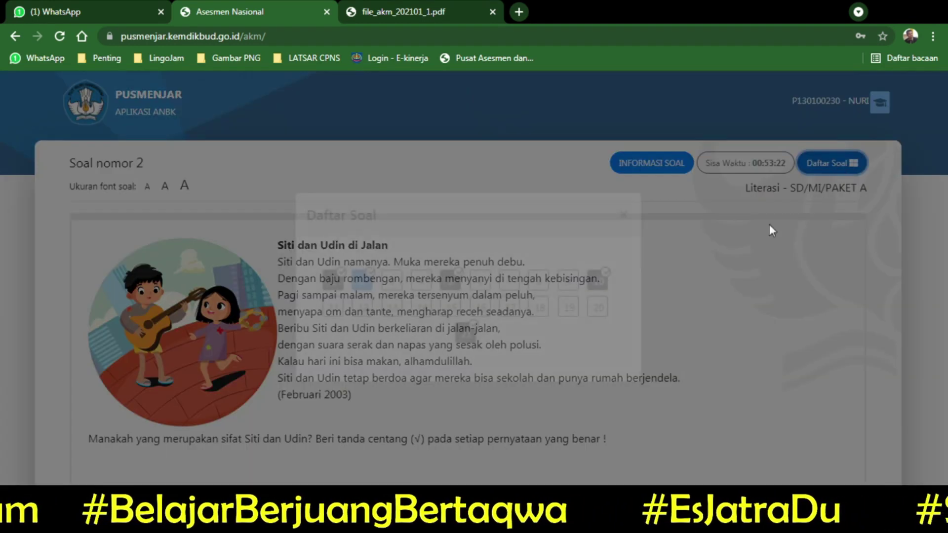
{"action": "left_click", "coordinate": [466, 335]}
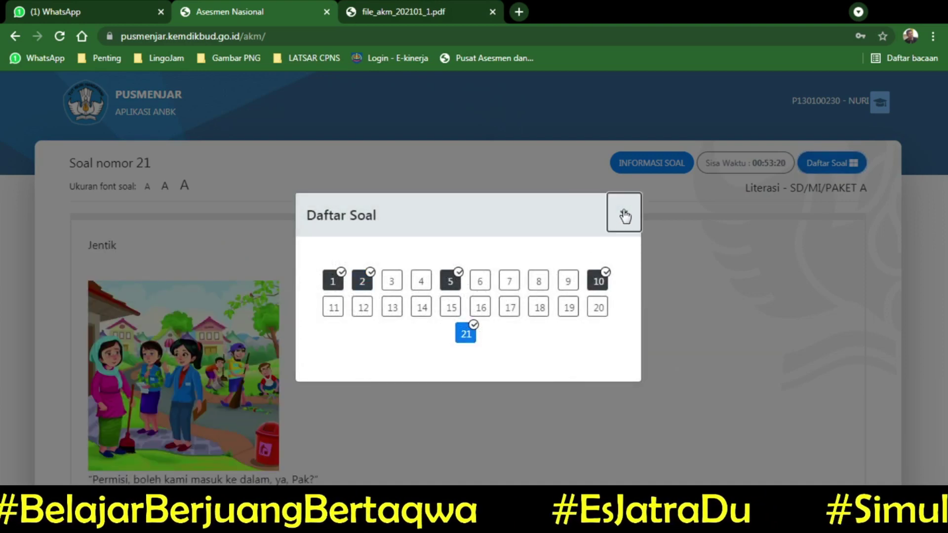
{"action": "left_click", "coordinate": [624, 215]}
{"action": "scroll", "coordinate": [653, 309], "scroll_direction": "down", "scroll_amount": 10}
{"action": "scroll", "coordinate": [653, 309], "scroll_direction": "down", "scroll_amount": 2}
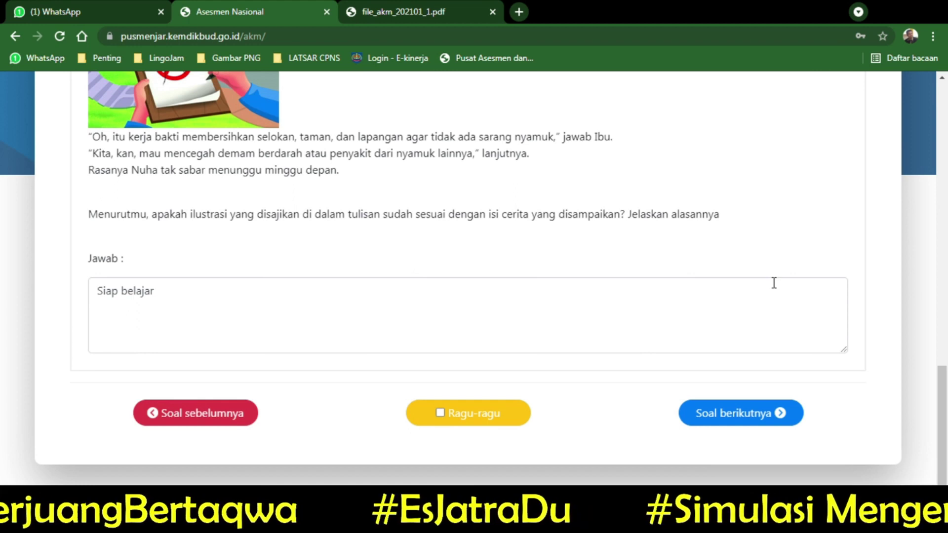
{"action": "left_click", "coordinate": [754, 413]}
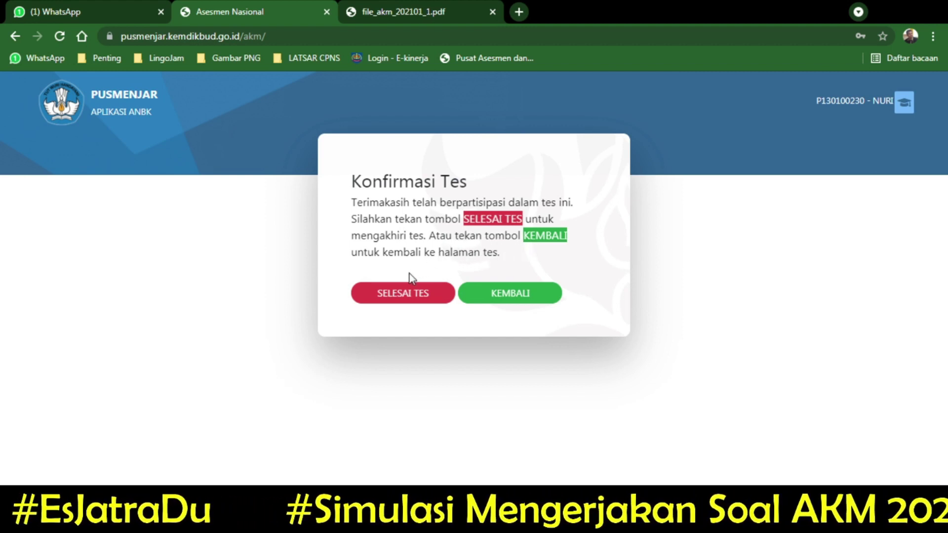
{"action": "left_click", "coordinate": [400, 296]}
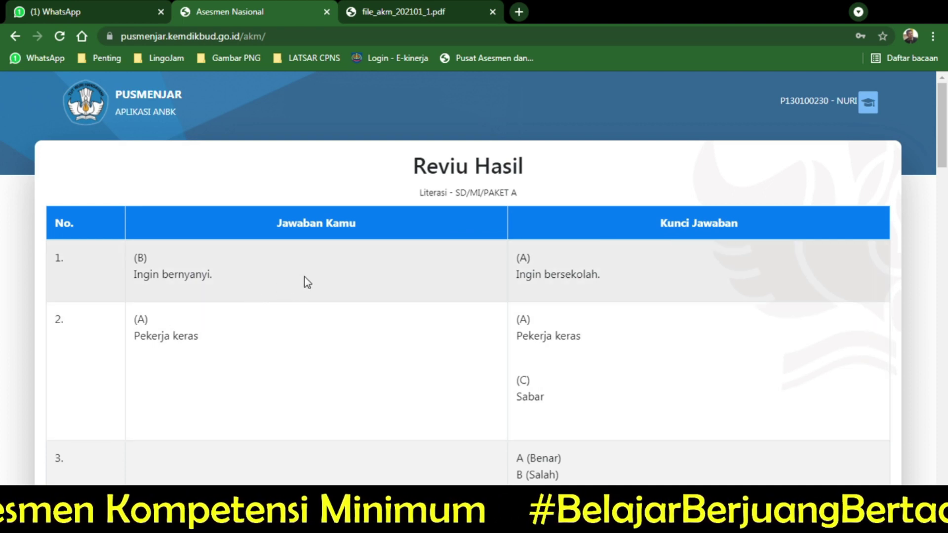
Review the given answers against the answer key through question 21 and download the results.
{"action": "scroll", "coordinate": [304, 277], "scroll_direction": "down", "scroll_amount": 12}
{"action": "scroll", "coordinate": [313, 286], "scroll_direction": "down", "scroll_amount": 18}
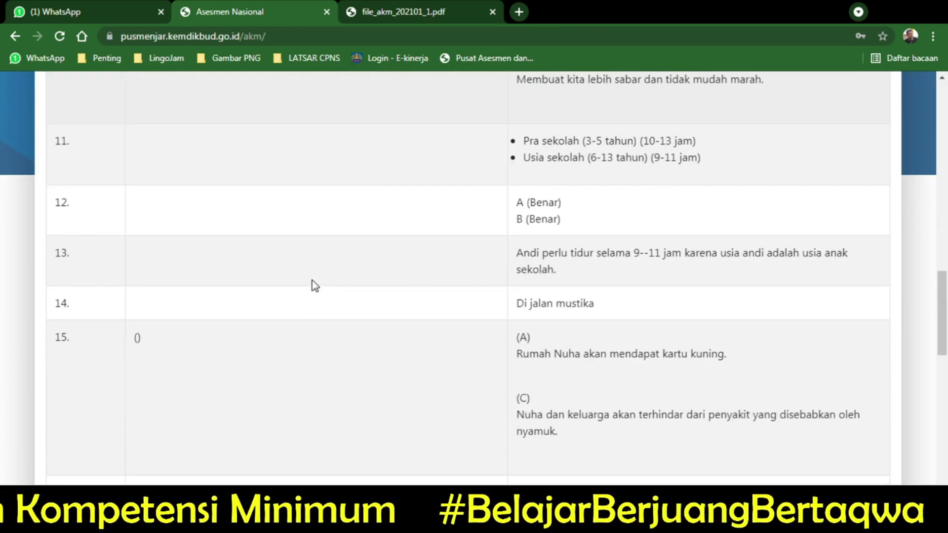
{"action": "scroll", "coordinate": [316, 288], "scroll_direction": "down", "scroll_amount": 2}
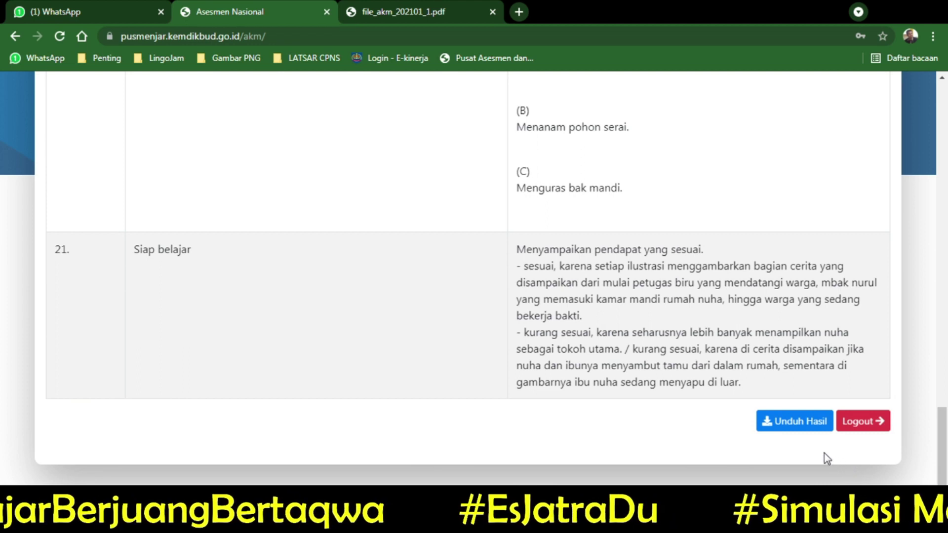
{"action": "left_click", "coordinate": [787, 421]}
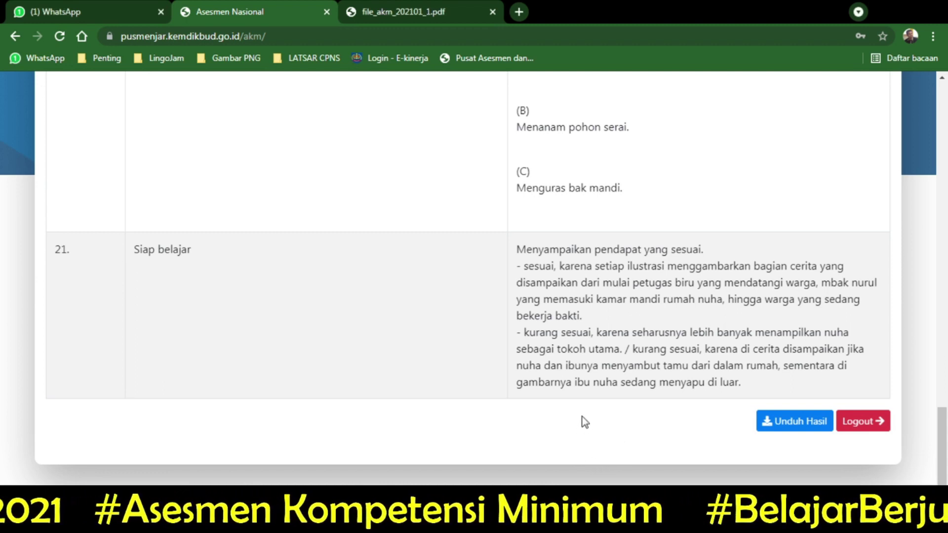
Look over the result review from question 1 to question 21 again and log out of the test.
{"action": "scroll", "coordinate": [521, 307], "scroll_direction": "up", "scroll_amount": 20}
{"action": "scroll", "coordinate": [521, 305], "scroll_direction": "up", "scroll_amount": 6}
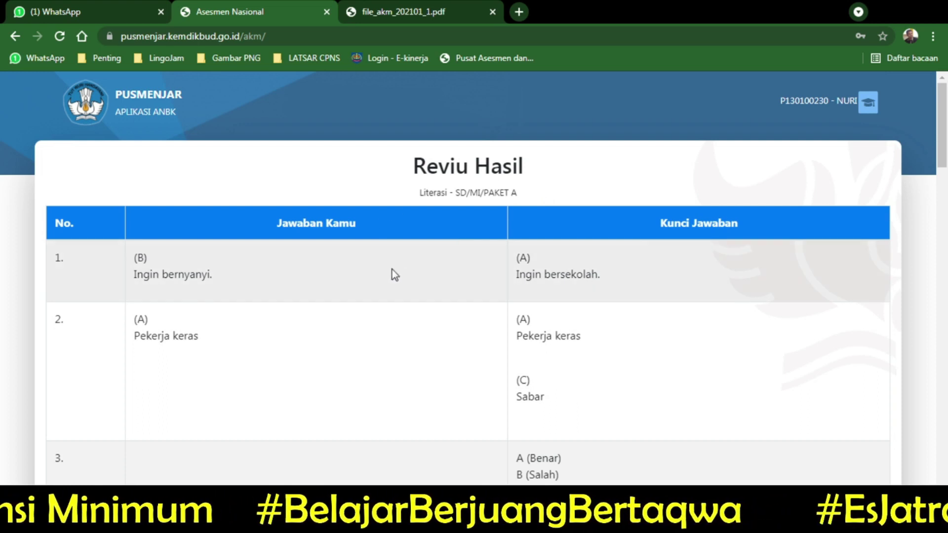
{"action": "scroll", "coordinate": [392, 269], "scroll_direction": "down", "scroll_amount": 20}
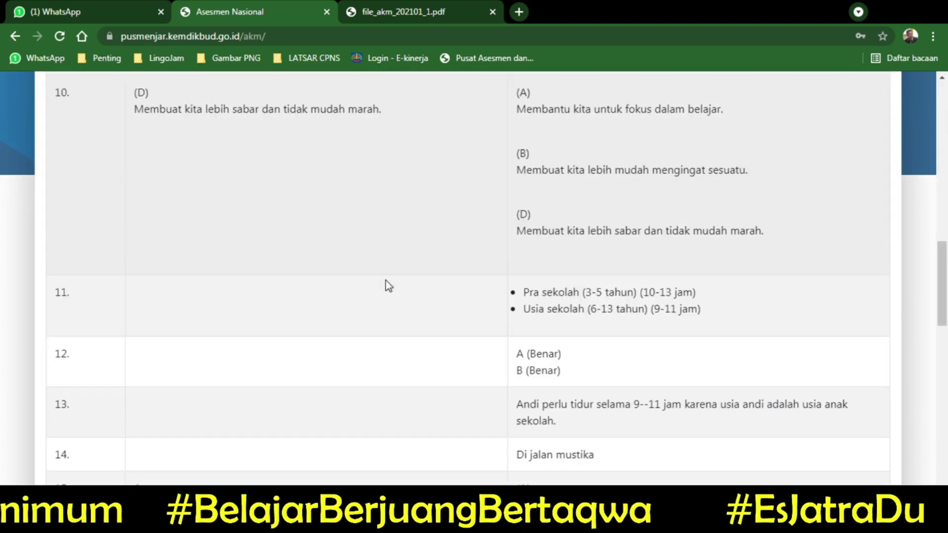
{"action": "scroll", "coordinate": [400, 279], "scroll_direction": "down", "scroll_amount": 5}
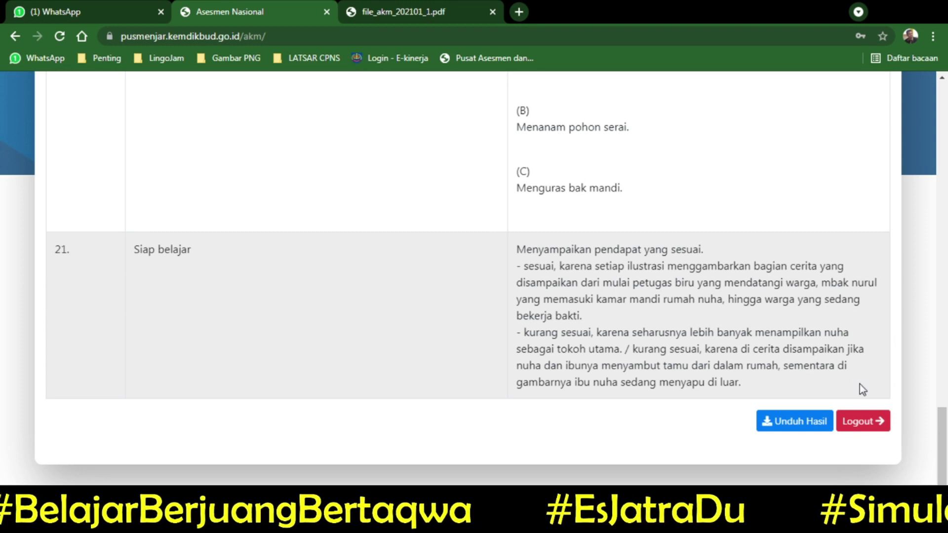
{"action": "left_click", "coordinate": [860, 423]}
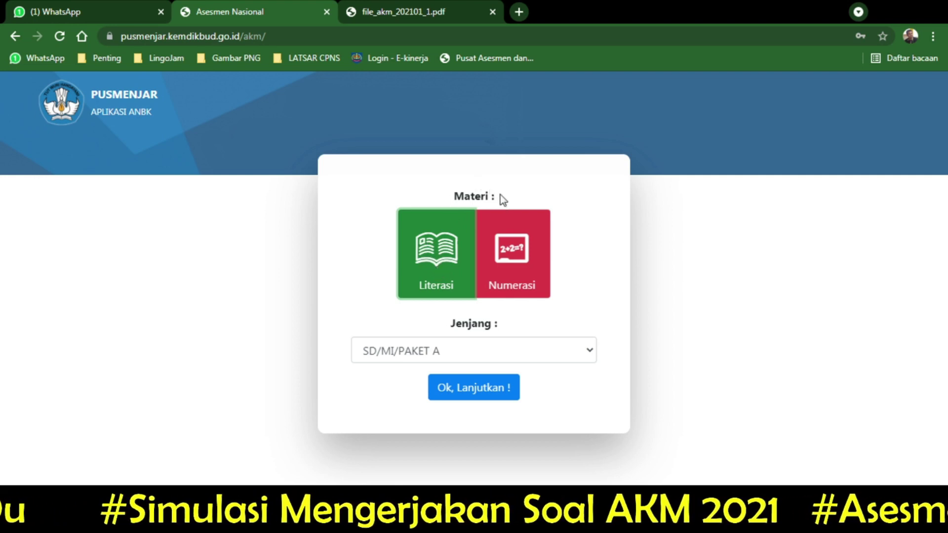
Choose the Numerasi subject for SD/MI/PAKET A and log in with the filled-in participant credentials.
{"action": "left_click", "coordinate": [517, 253]}
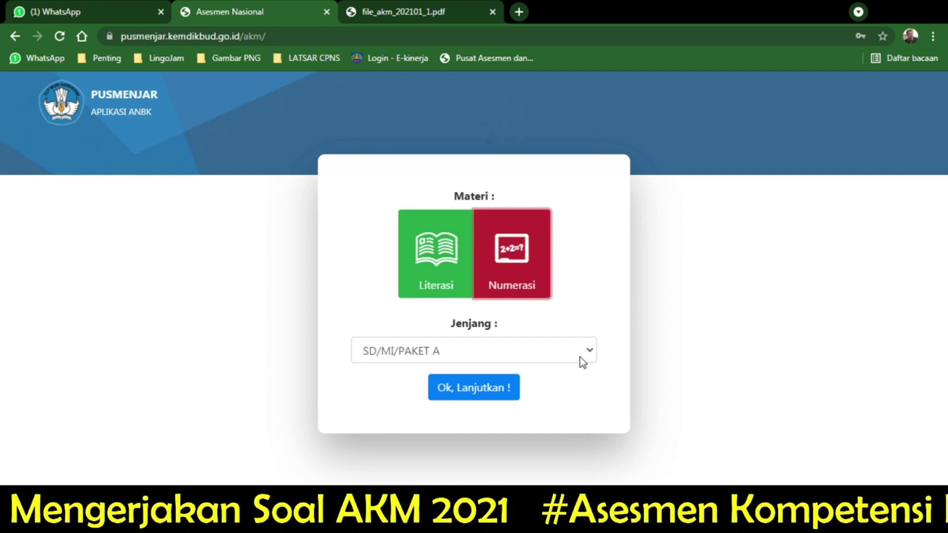
{"action": "left_click", "coordinate": [484, 397]}
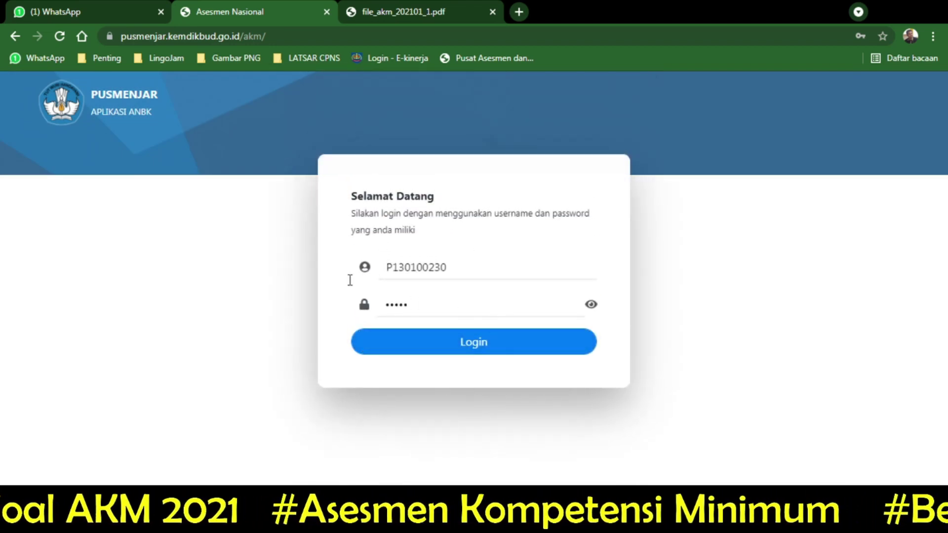
{"action": "left_click", "coordinate": [484, 344]}
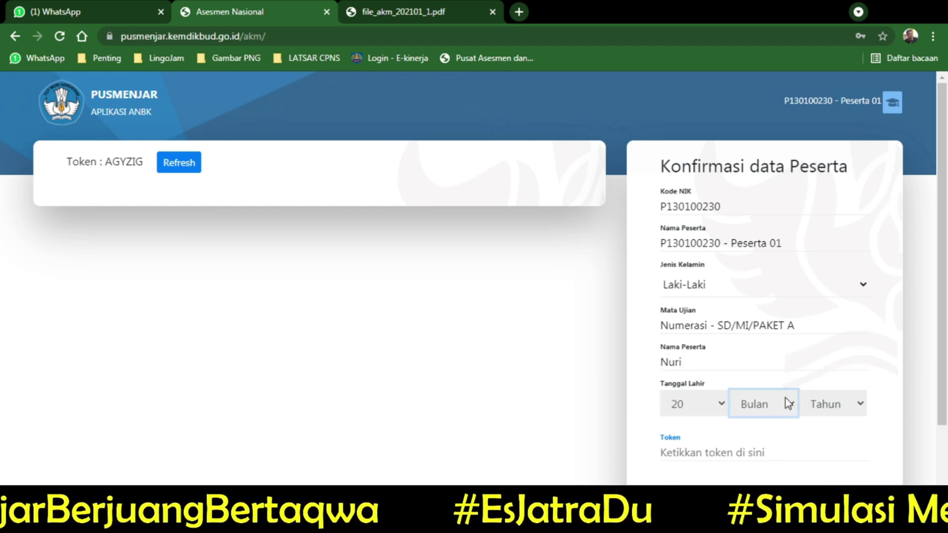
Complete the participant's date of birth, copy the displayed token into the Token field and submit the participant data.
{"action": "left_click", "coordinate": [773, 326]}
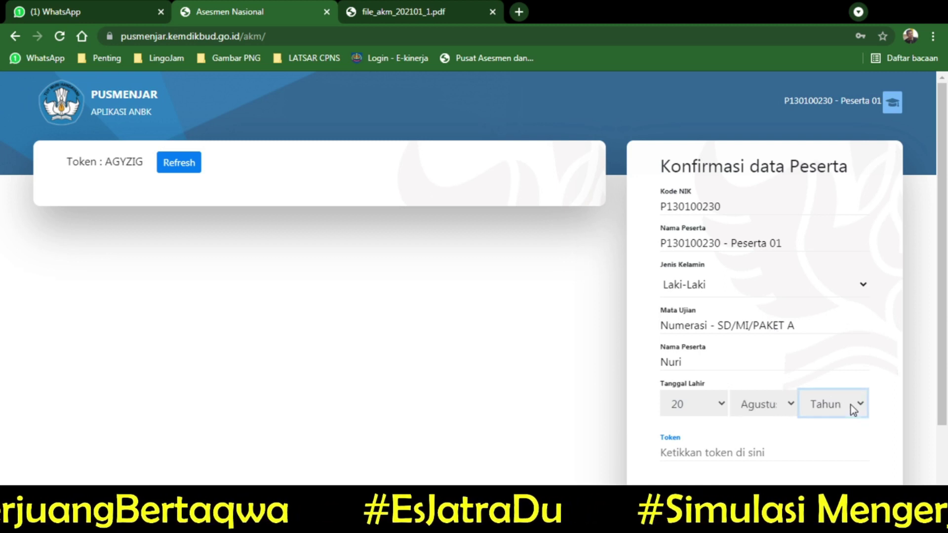
{"action": "left_click", "coordinate": [829, 311]}
{"action": "left_click", "coordinate": [745, 453]}
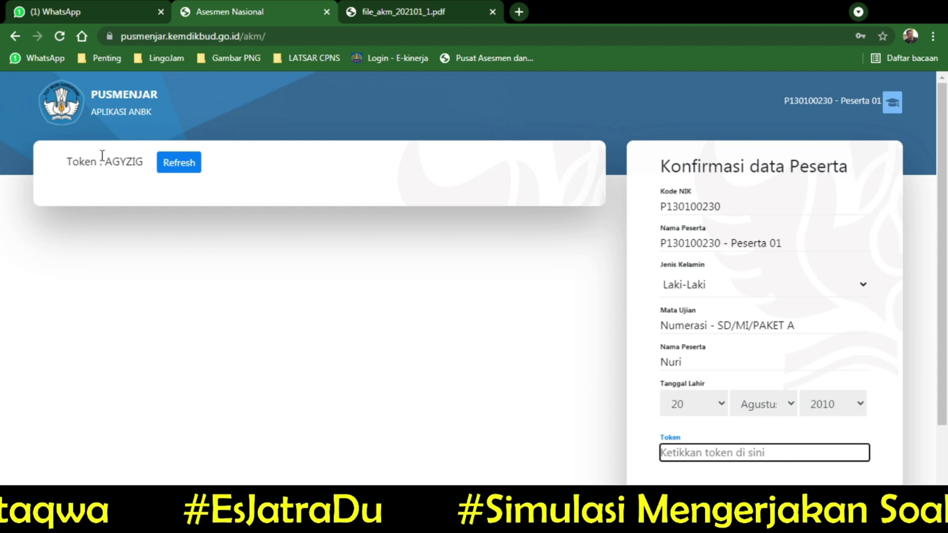
{"action": "left_click_drag", "start_coordinate": [103, 161], "coordinate": [144, 161]}
{"action": "key", "text": "ctrl+c"}
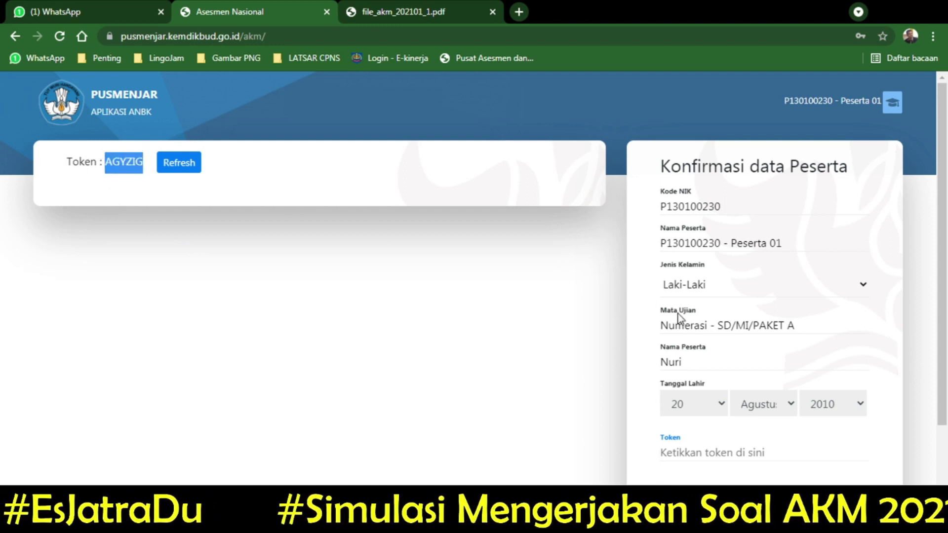
{"action": "scroll", "coordinate": [681, 319], "scroll_direction": "down", "scroll_amount": 2}
{"action": "left_click", "coordinate": [691, 373]}
{"action": "key", "text": "ctrl+v"}
{"action": "left_click", "coordinate": [714, 398]}
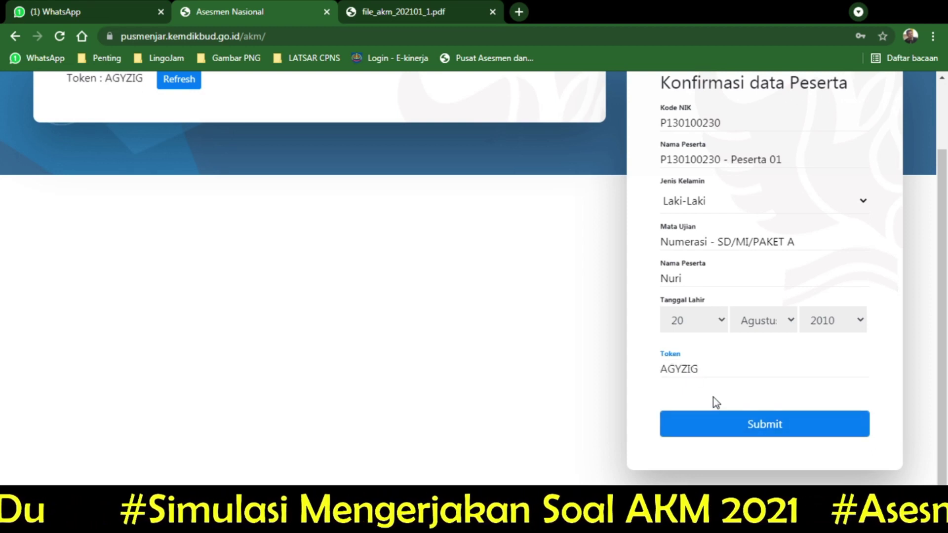
{"action": "left_click", "coordinate": [728, 426]}
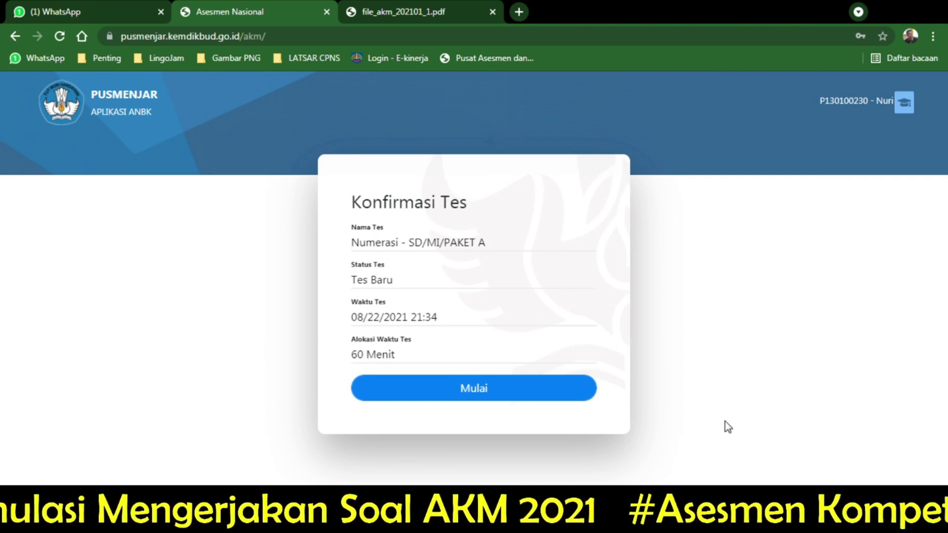
Start the Numerasi test and answer question 1 about the lift capacity with 6.
{"action": "left_click", "coordinate": [474, 390]}
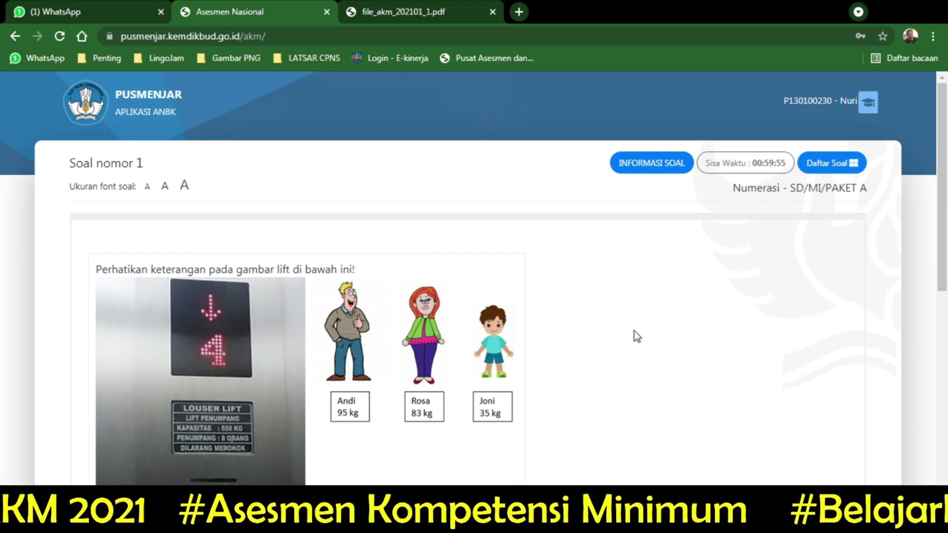
{"action": "scroll", "coordinate": [637, 336], "scroll_direction": "down", "scroll_amount": 6}
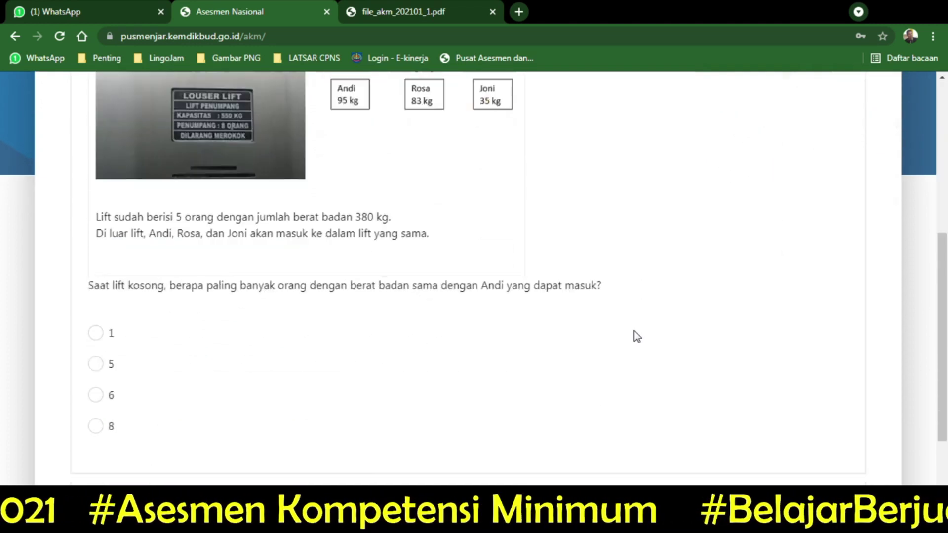
{"action": "scroll", "coordinate": [637, 336], "scroll_direction": "down", "scroll_amount": 2}
{"action": "scroll", "coordinate": [637, 336], "scroll_direction": "up", "scroll_amount": 7}
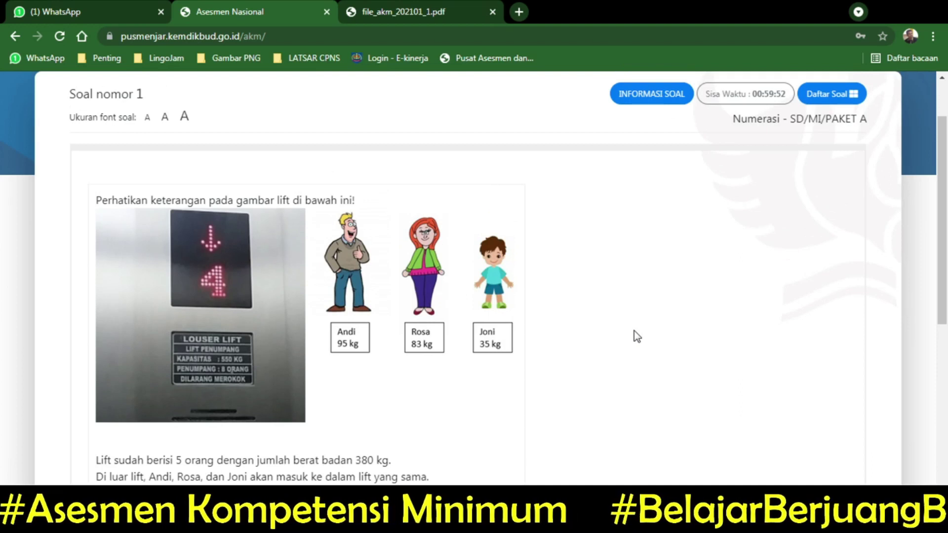
{"action": "scroll", "coordinate": [637, 336], "scroll_direction": "down", "scroll_amount": 2}
{"action": "scroll", "coordinate": [637, 337], "scroll_direction": "up", "scroll_amount": 2}
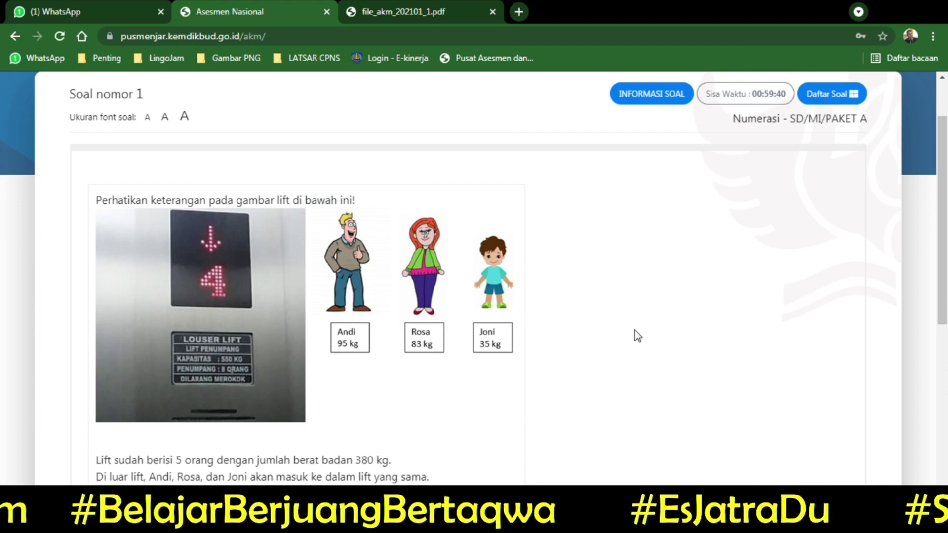
{"action": "scroll", "coordinate": [639, 333], "scroll_direction": "down", "scroll_amount": 5}
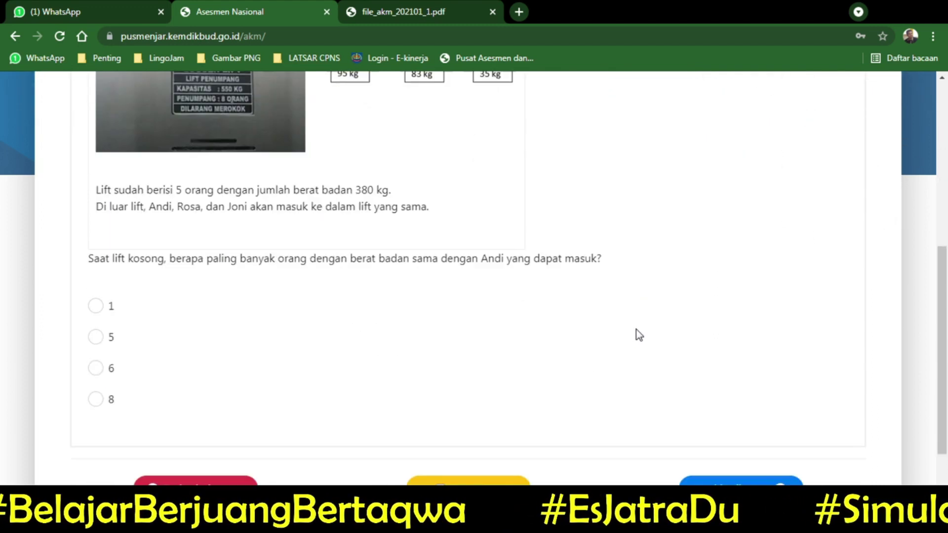
{"action": "scroll", "coordinate": [636, 332], "scroll_direction": "up", "scroll_amount": 6}
{"action": "scroll", "coordinate": [469, 405], "scroll_direction": "down", "scroll_amount": 6}
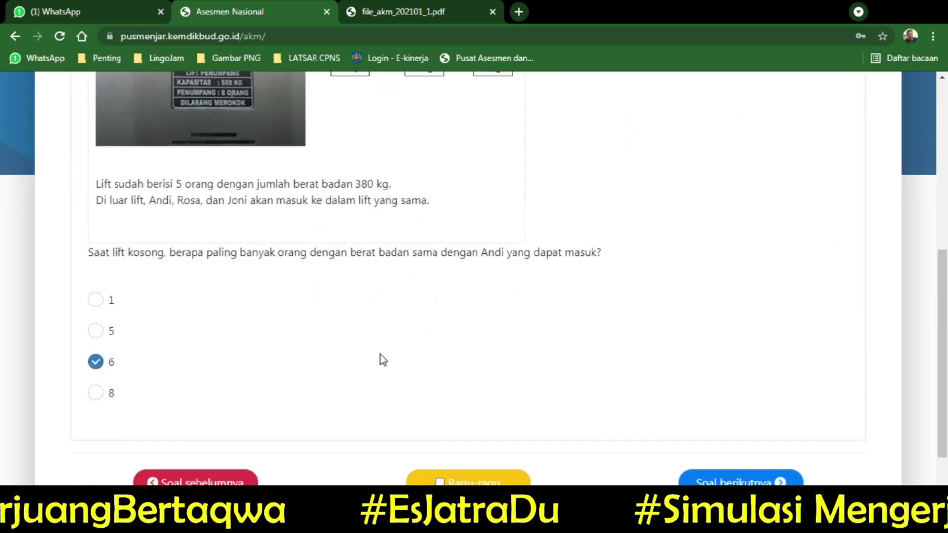
Recheck question 1 about the lift, continue to question 2, and jump to question 13 through the question list.
{"action": "scroll", "coordinate": [615, 333], "scroll_direction": "up", "scroll_amount": 5}
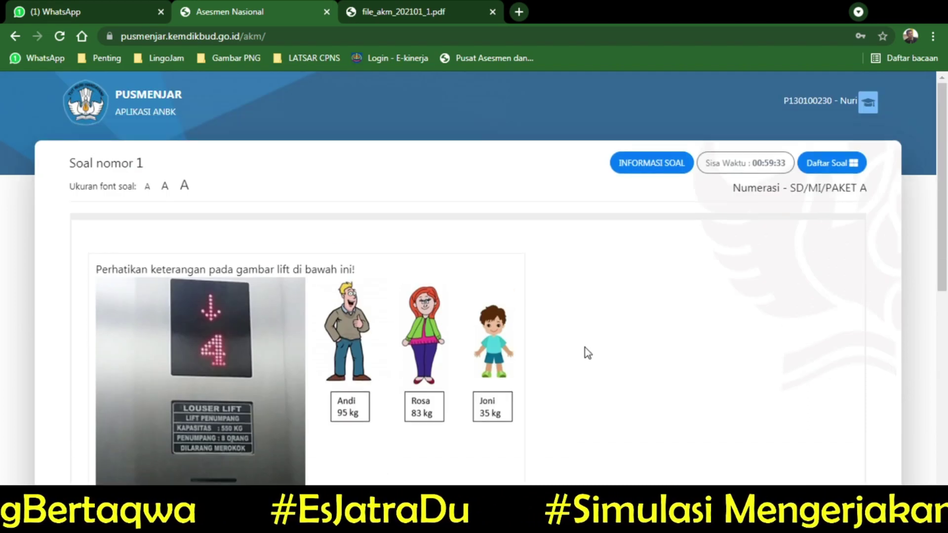
{"action": "scroll", "coordinate": [571, 340], "scroll_direction": "down", "scroll_amount": 9}
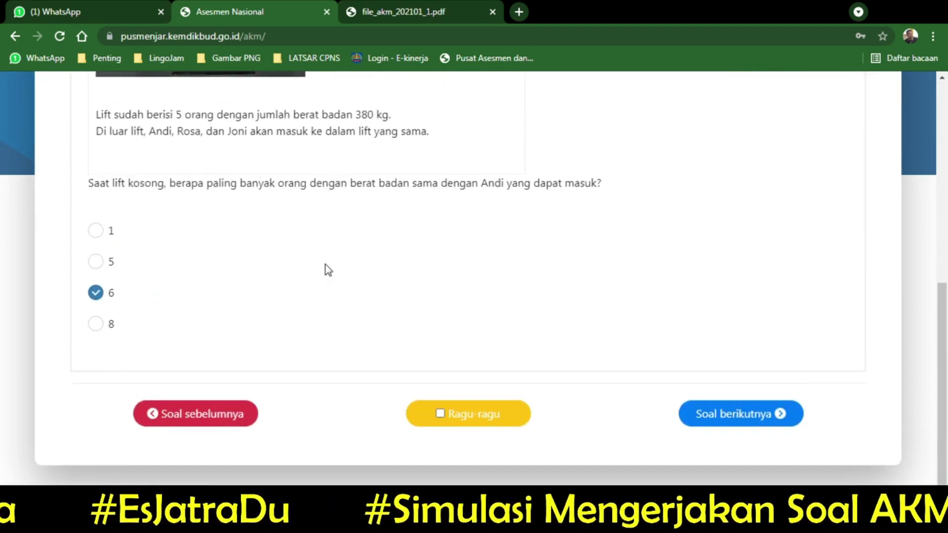
{"action": "left_click", "coordinate": [733, 416]}
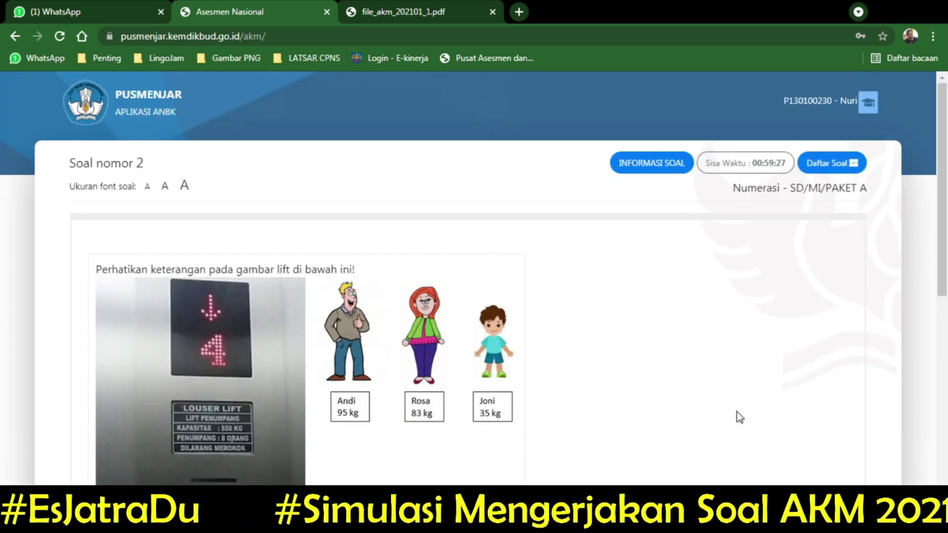
{"action": "left_click", "coordinate": [830, 165]}
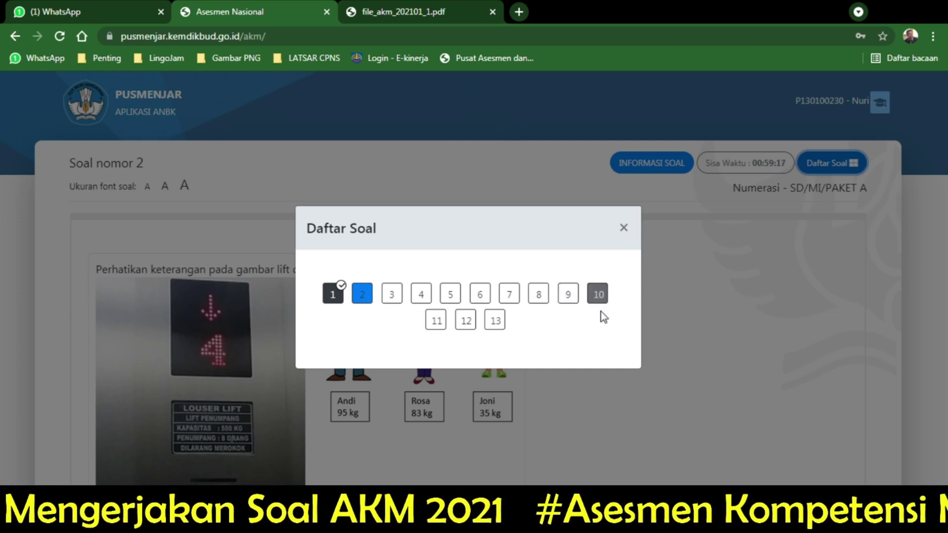
{"action": "left_click", "coordinate": [497, 321]}
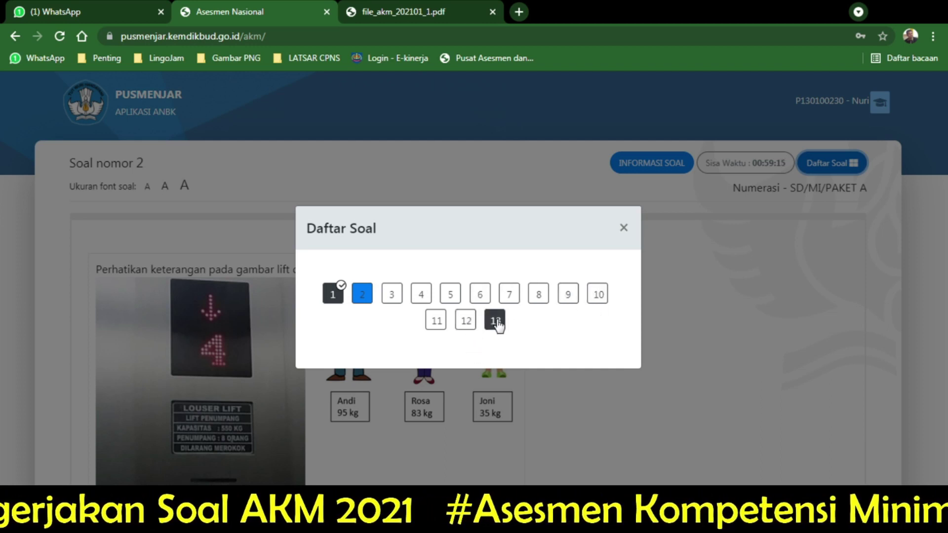
{"action": "left_click", "coordinate": [623, 228]}
Answer question 13 with Hijau for Kanan and Biru for Kiri, and end the Numerasi test.
{"action": "scroll", "coordinate": [629, 257], "scroll_direction": "down", "scroll_amount": 5}
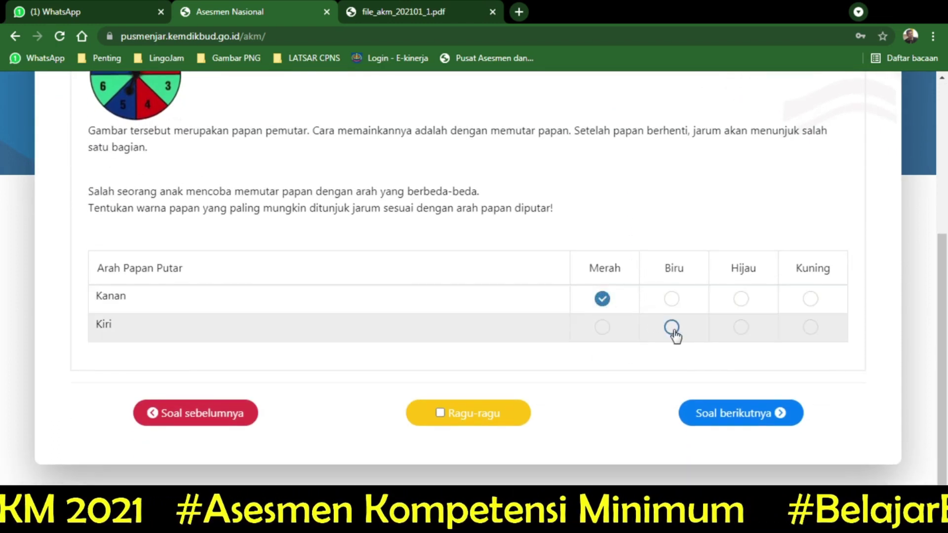
{"action": "left_click", "coordinate": [741, 299]}
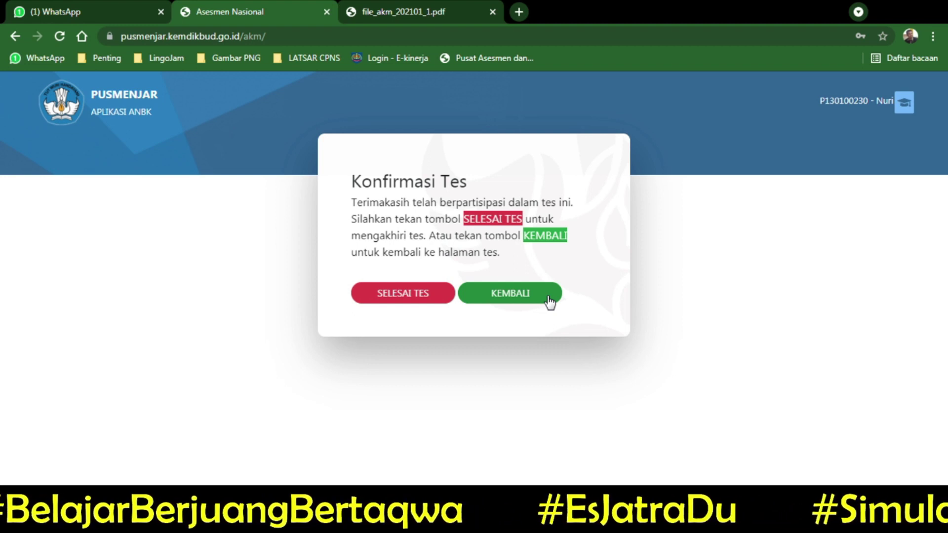
{"action": "left_click", "coordinate": [403, 296]}
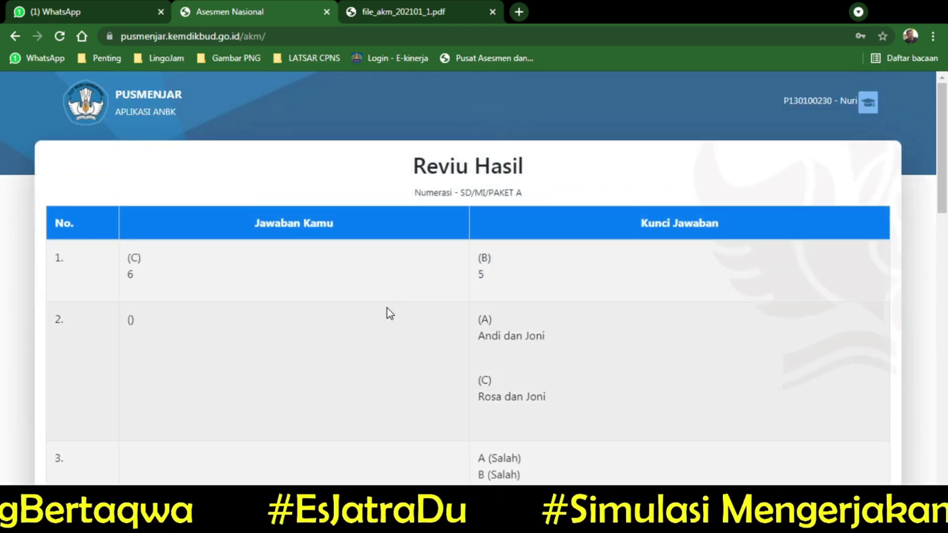
Look over the Numerasi result review through question 13 and log out of the test.
{"action": "scroll", "coordinate": [390, 315], "scroll_direction": "down", "scroll_amount": 4}
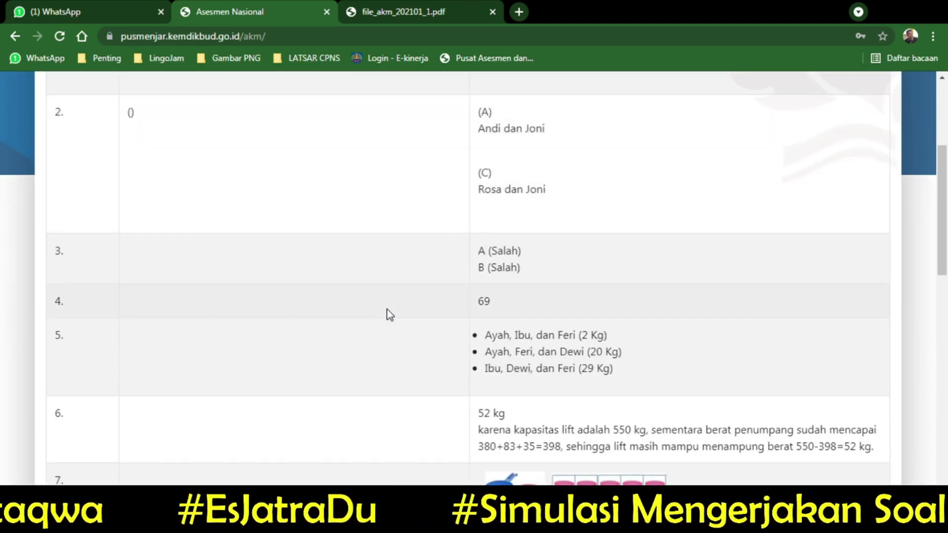
{"action": "scroll", "coordinate": [390, 314], "scroll_direction": "down", "scroll_amount": 14}
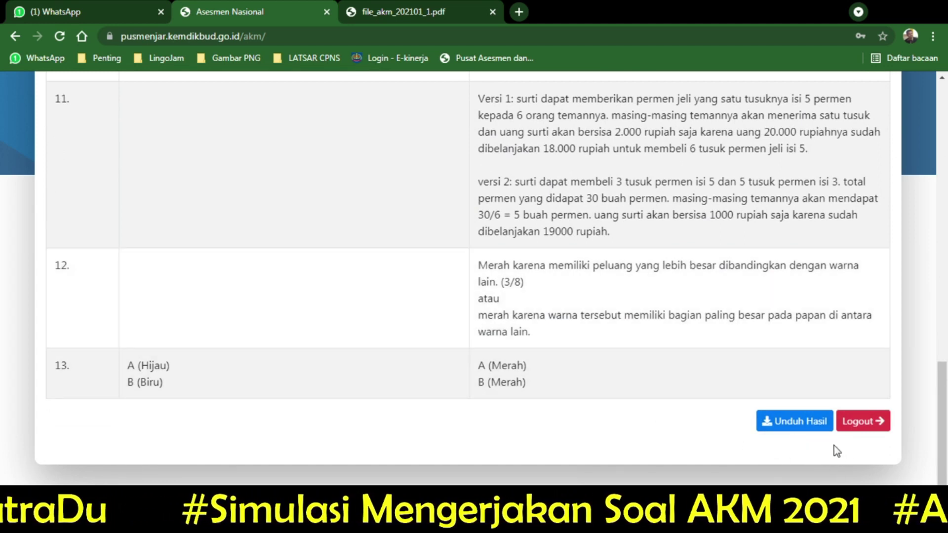
{"action": "left_click", "coordinate": [860, 431]}
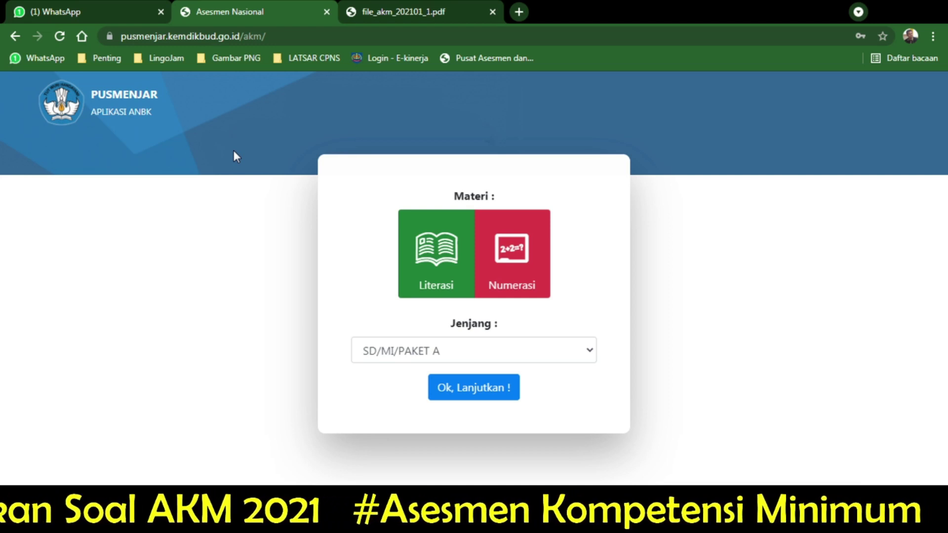
Load the AKM home page at pusmenjar.kemdikbud.go.id/akm/ again from its web address.
{"action": "left_click", "coordinate": [276, 38]}
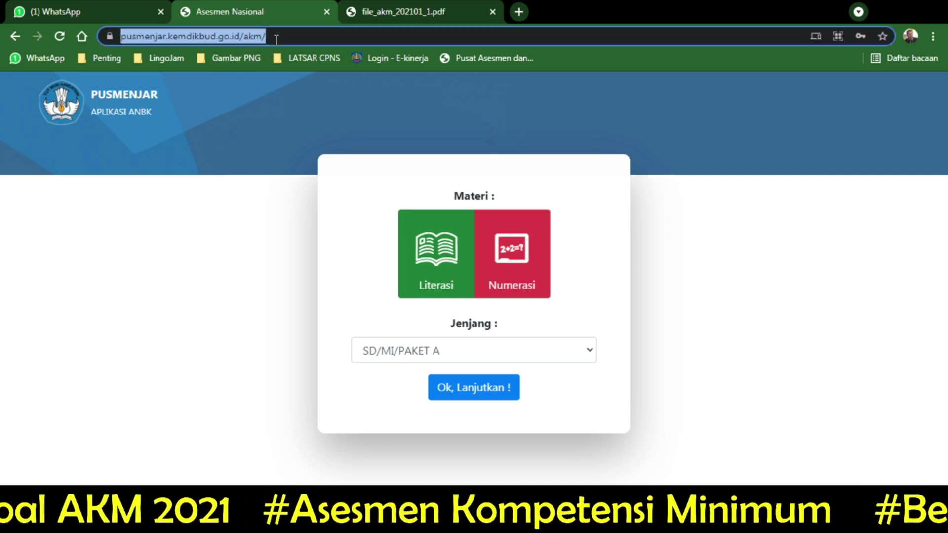
{"action": "left_click", "coordinate": [277, 39]}
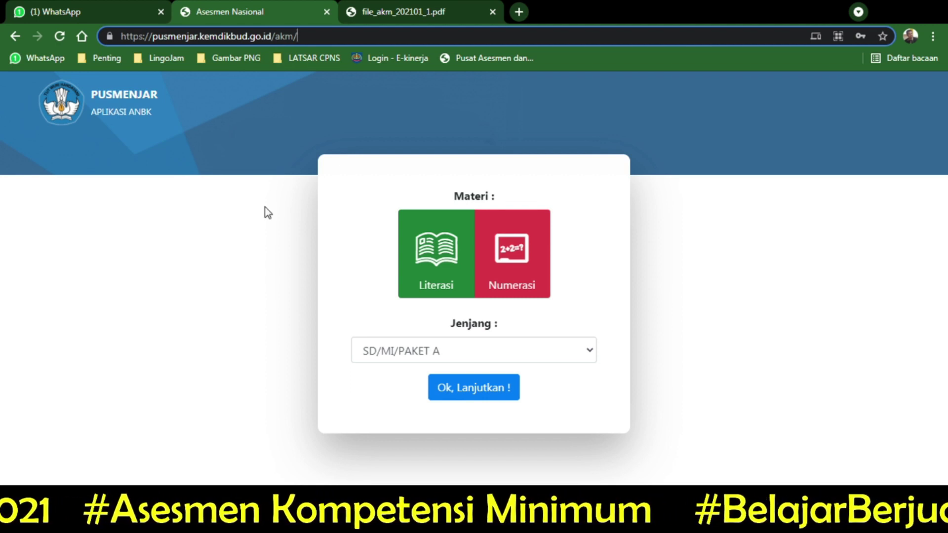
{"action": "key", "text": "Return"}
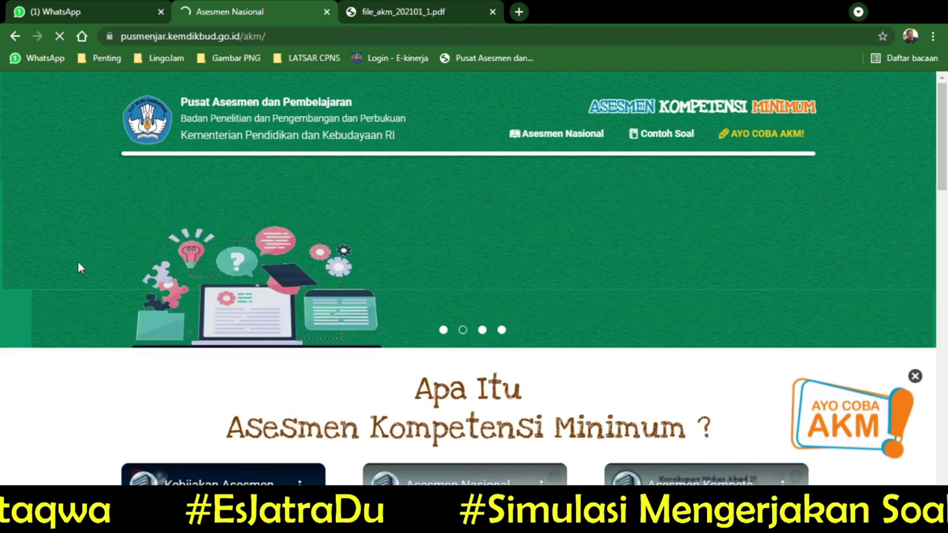
Look over the AKM home page's explanatory videos, PDF links and the Numerasi and Literasi sections.
{"action": "scroll", "coordinate": [80, 263], "scroll_direction": "down", "scroll_amount": 2}
{"action": "scroll", "coordinate": [80, 262], "scroll_direction": "down", "scroll_amount": 4}
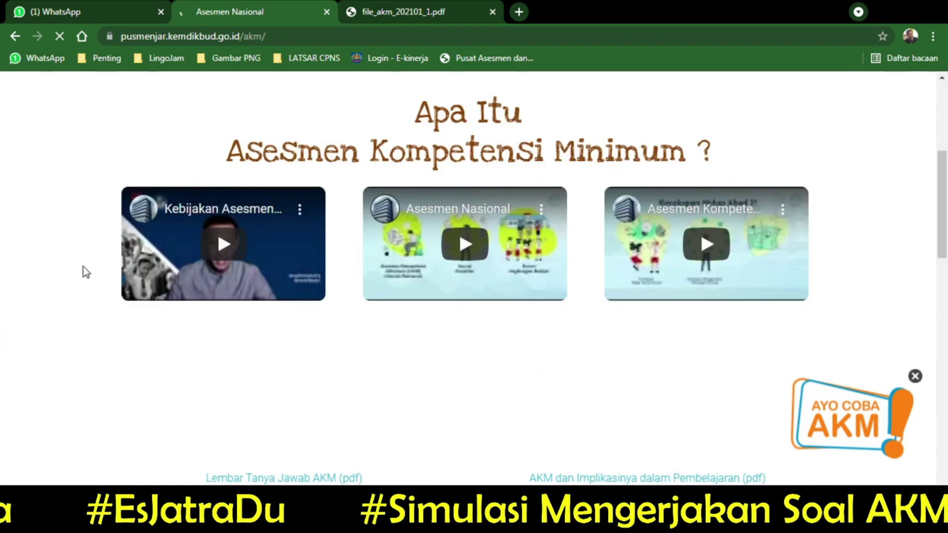
{"action": "scroll", "coordinate": [83, 265], "scroll_direction": "down", "scroll_amount": 1}
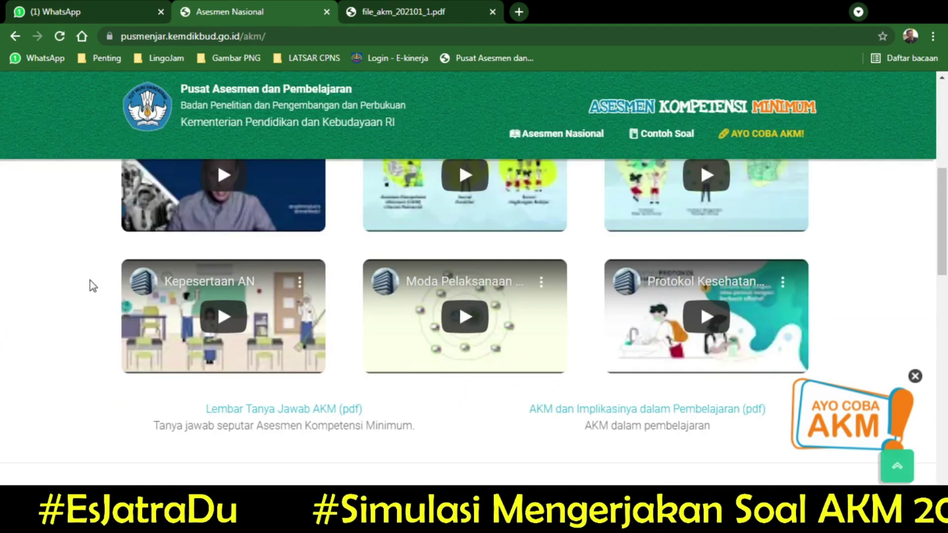
{"action": "scroll", "coordinate": [87, 309], "scroll_direction": "up", "scroll_amount": 1}
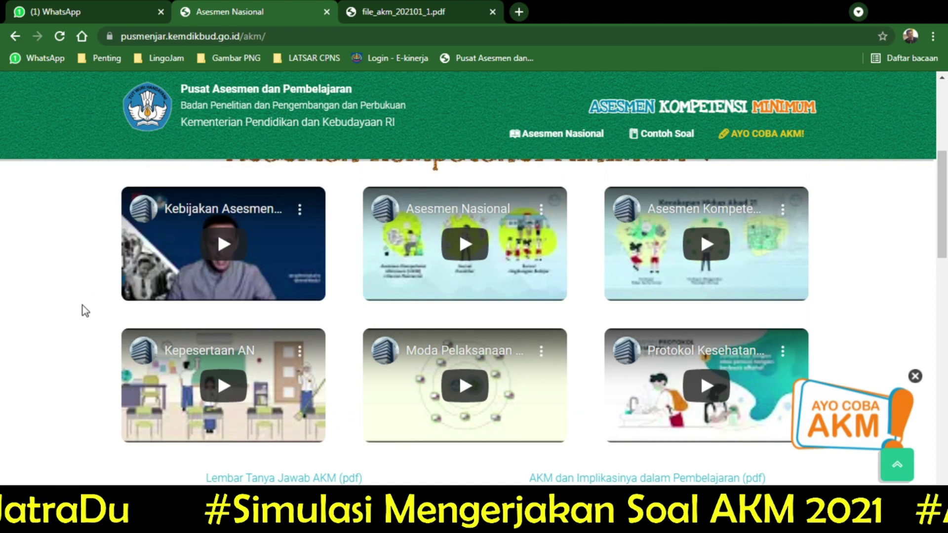
{"action": "scroll", "coordinate": [83, 310], "scroll_direction": "down", "scroll_amount": 3}
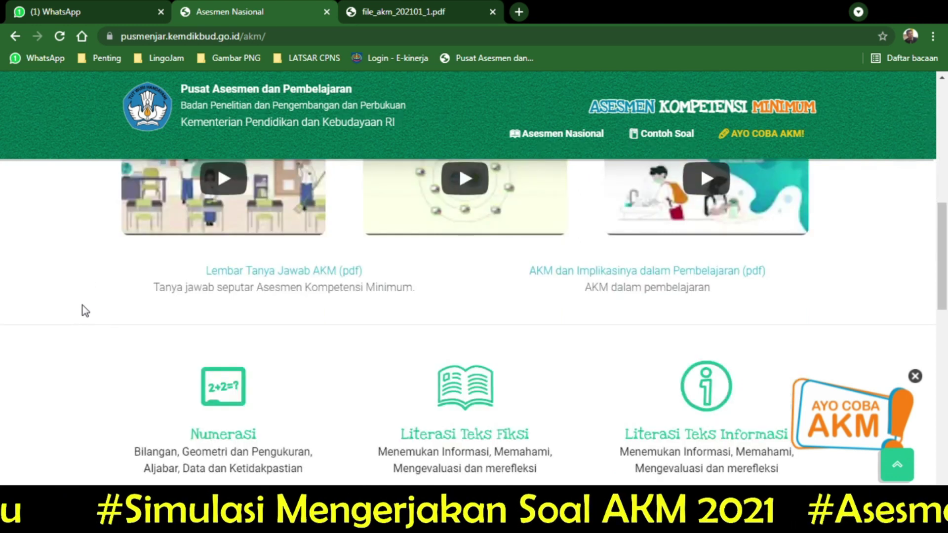
{"action": "scroll", "coordinate": [84, 306], "scroll_direction": "up", "scroll_amount": 1}
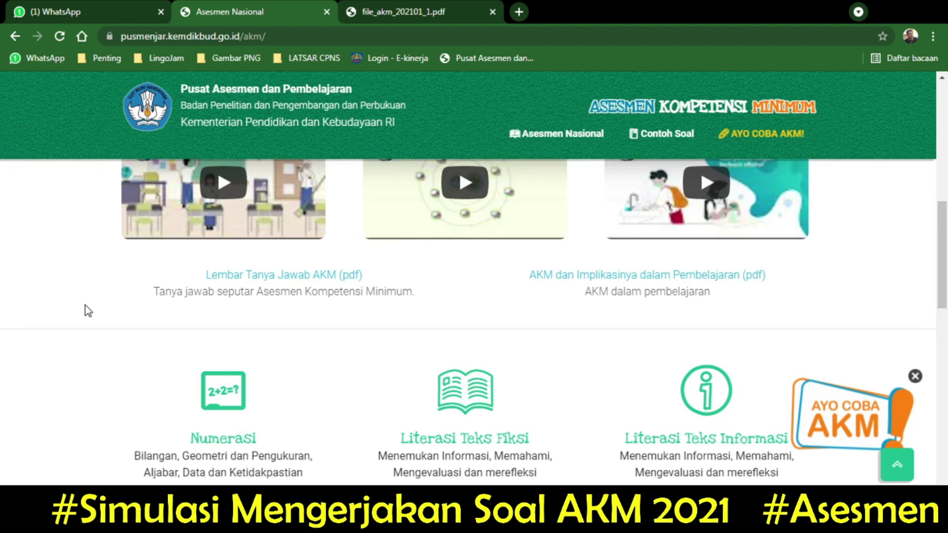
{"action": "scroll", "coordinate": [88, 310], "scroll_direction": "up", "scroll_amount": 3}
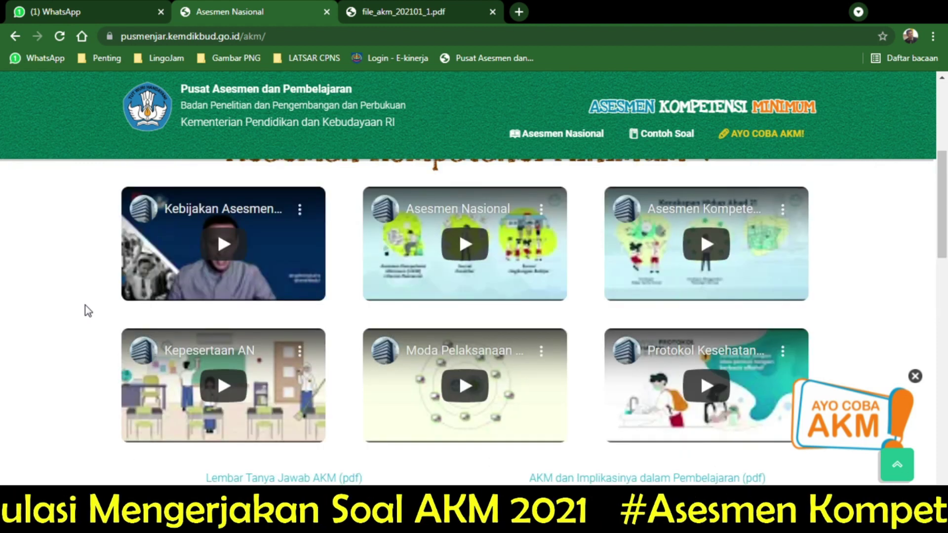